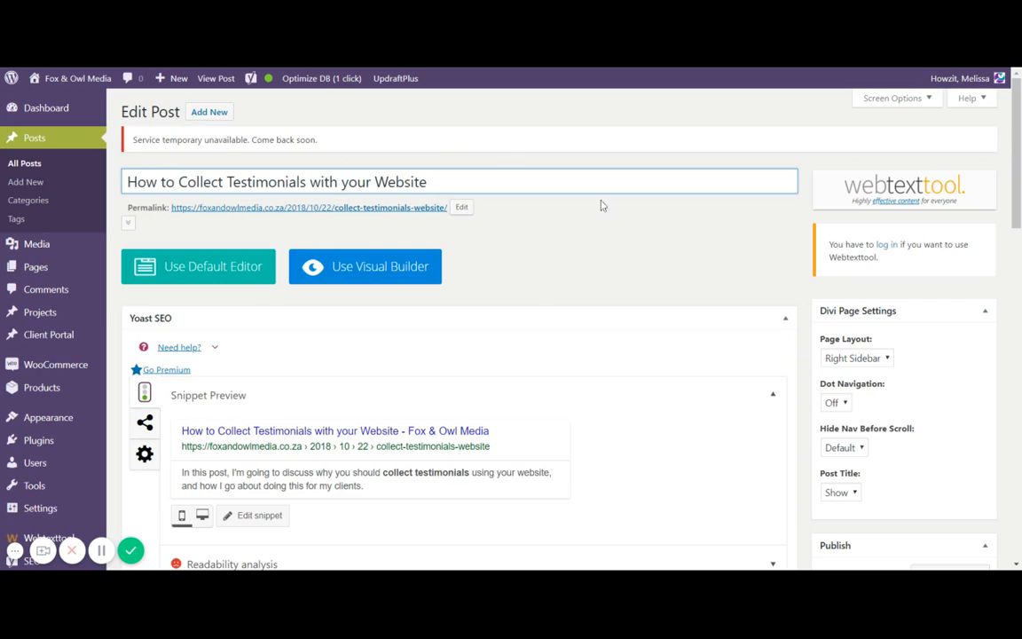
- Expand the Focus keyphrase section of the Yoast SEO panel on the post edit page
scroll(645, 205, "down", 2)
scroll(646, 205, "down", 3)
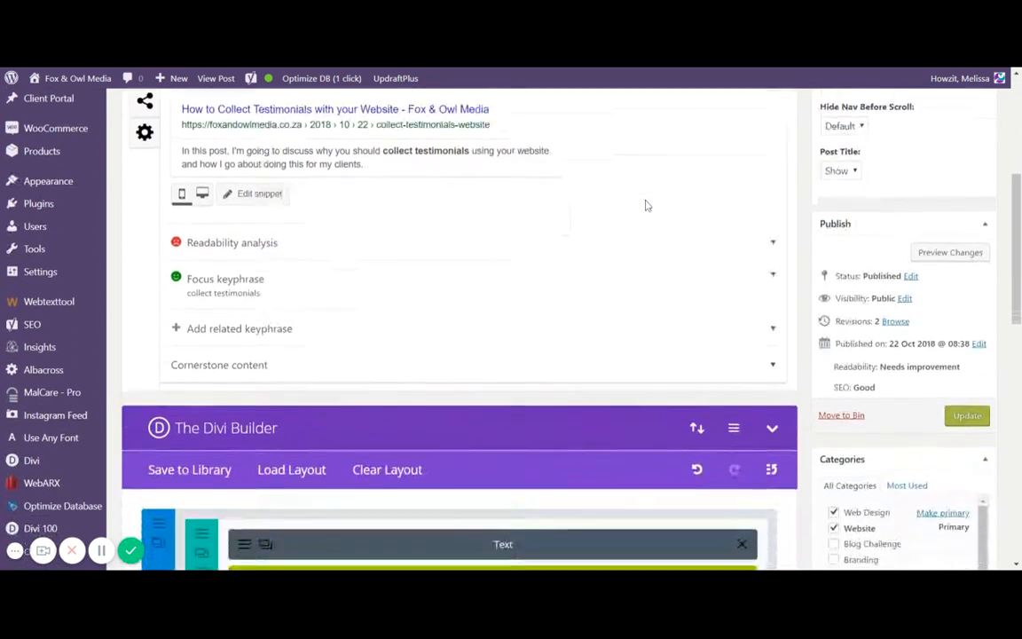
scroll(665, 196, "down", 1)
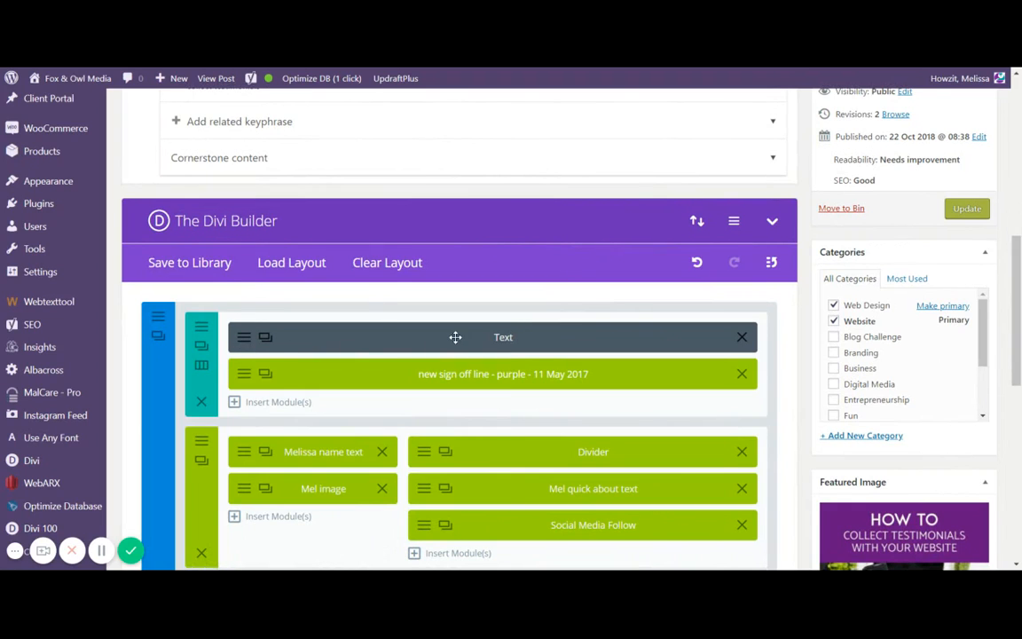
scroll(455, 337, "up", 4)
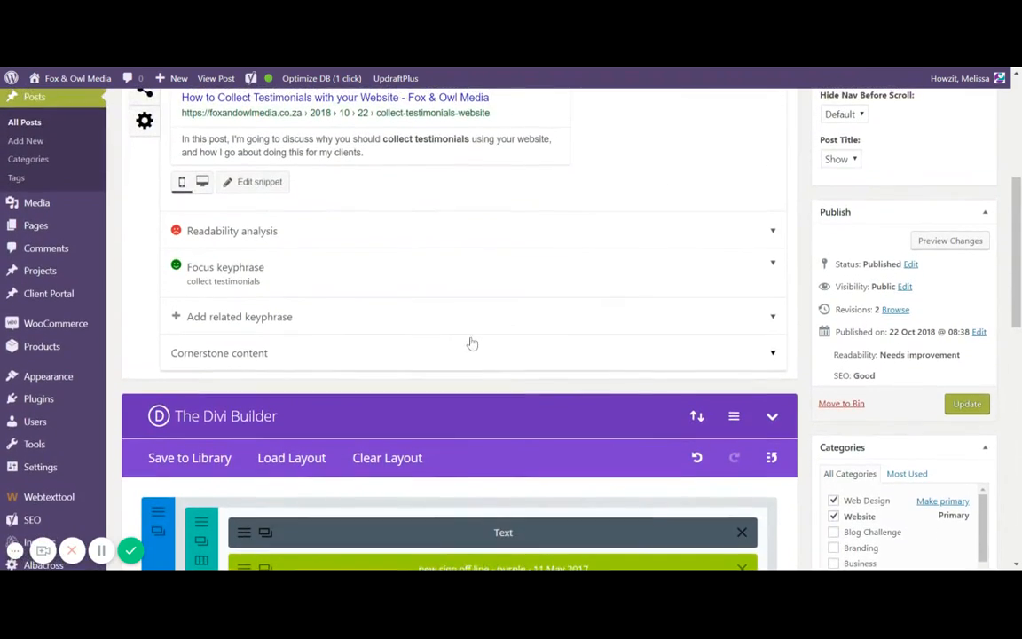
scroll(472, 344, "up", 1)
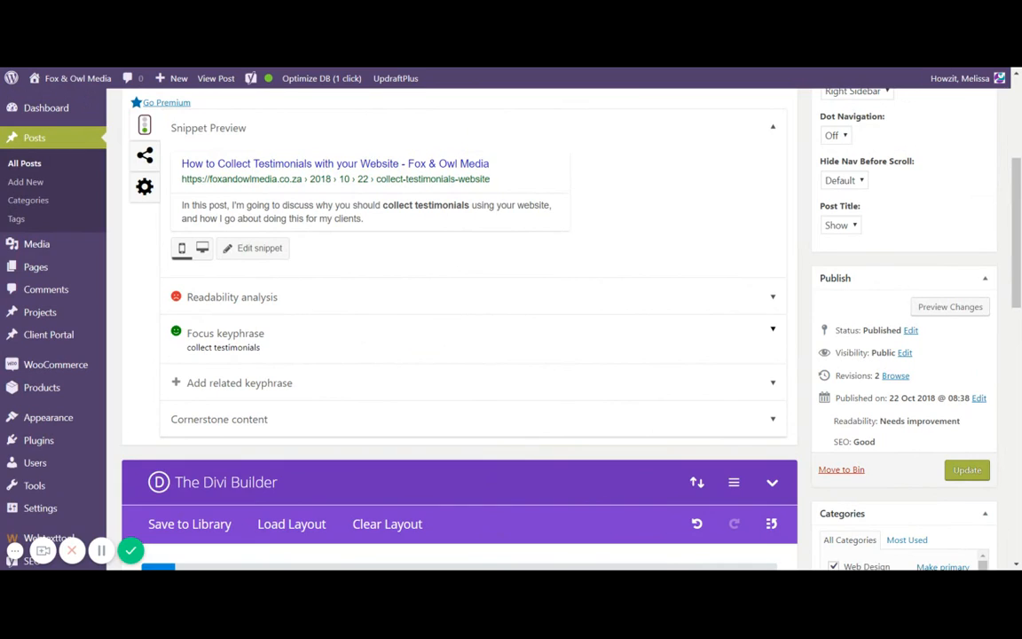
left_click(560, 335)
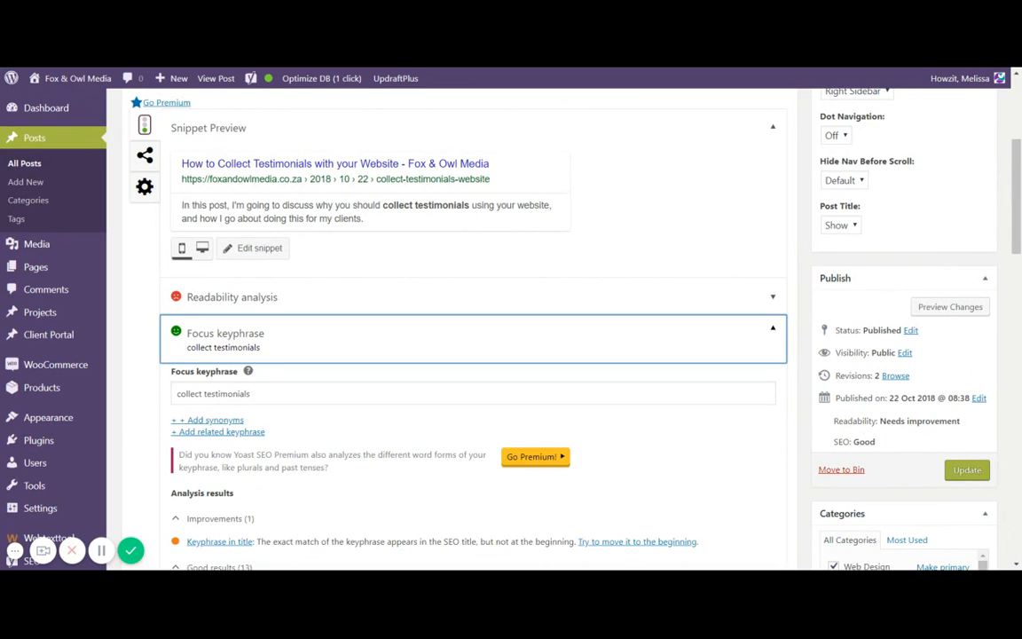
- Review the focus keyphrase field and the keyphrase analysis results listed beneath it
scroll(559, 335, "down", 1)
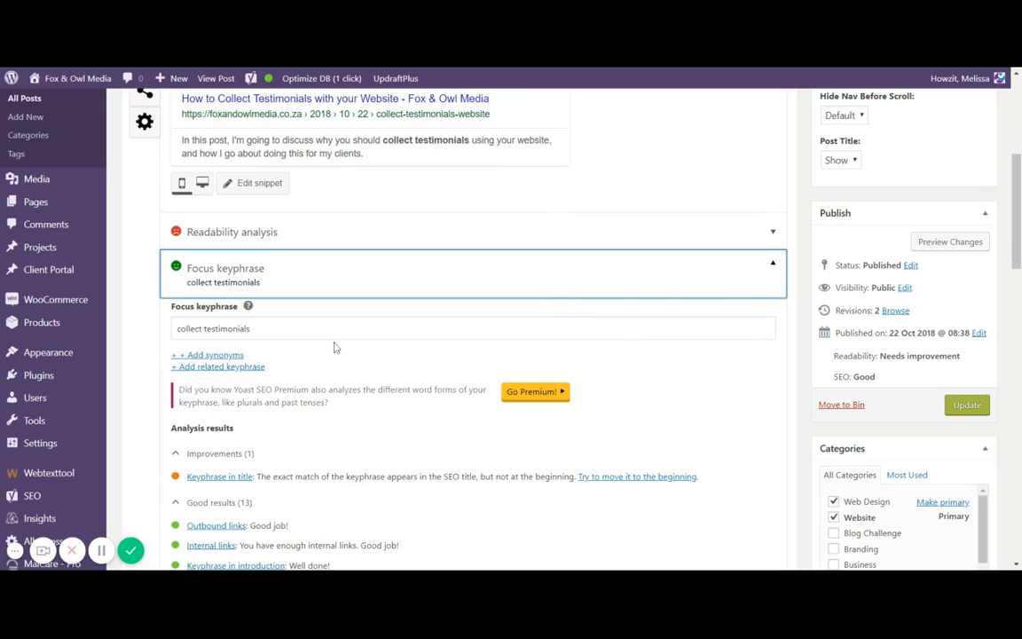
left_click(252, 328)
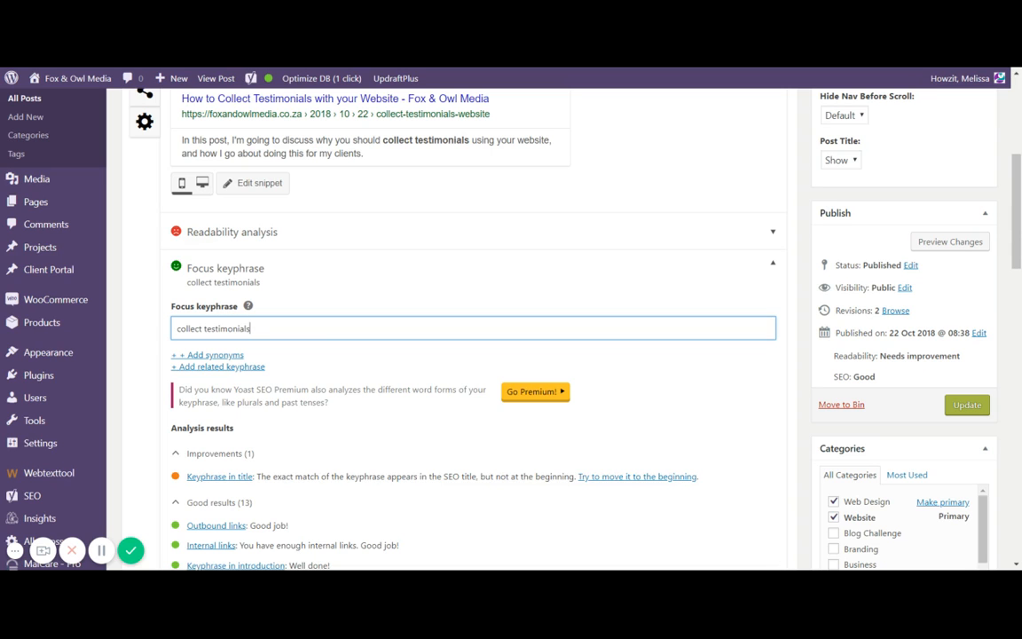
scroll(319, 337, "down", 3)
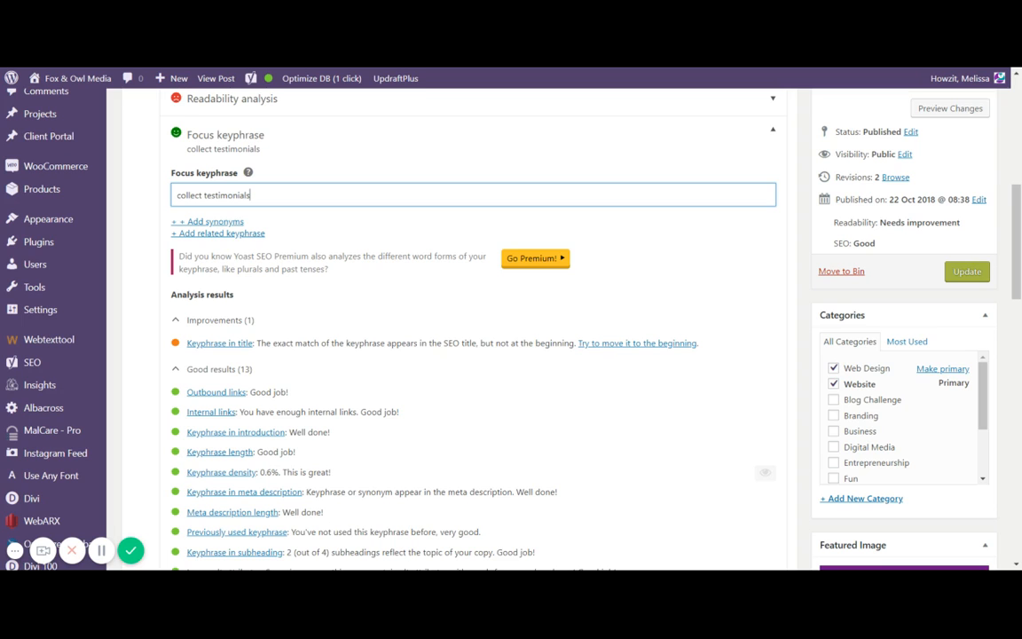
scroll(310, 219, "down", 1)
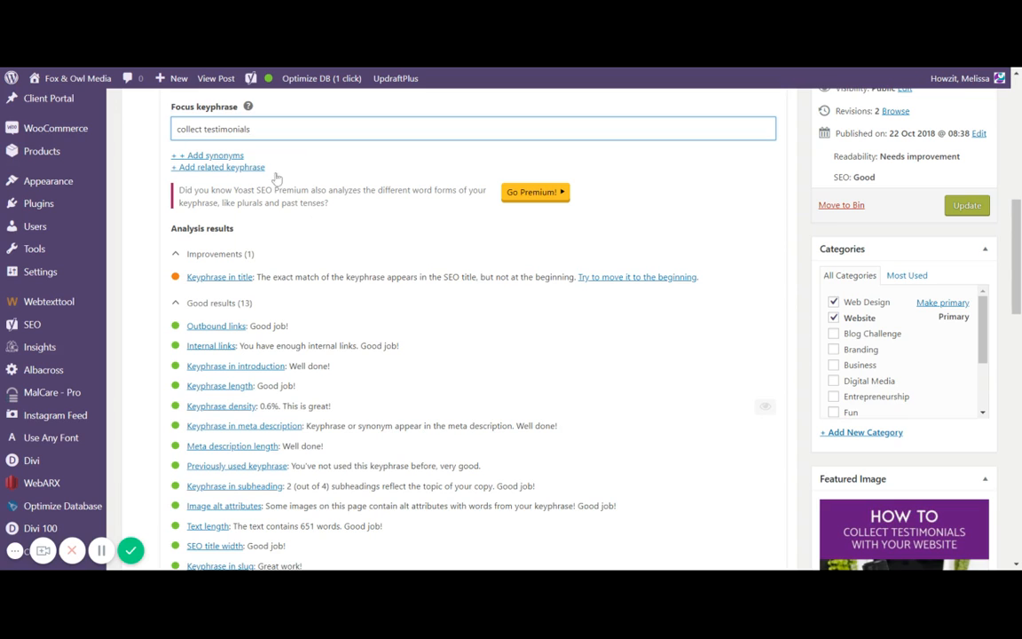
scroll(357, 236, "down", 1)
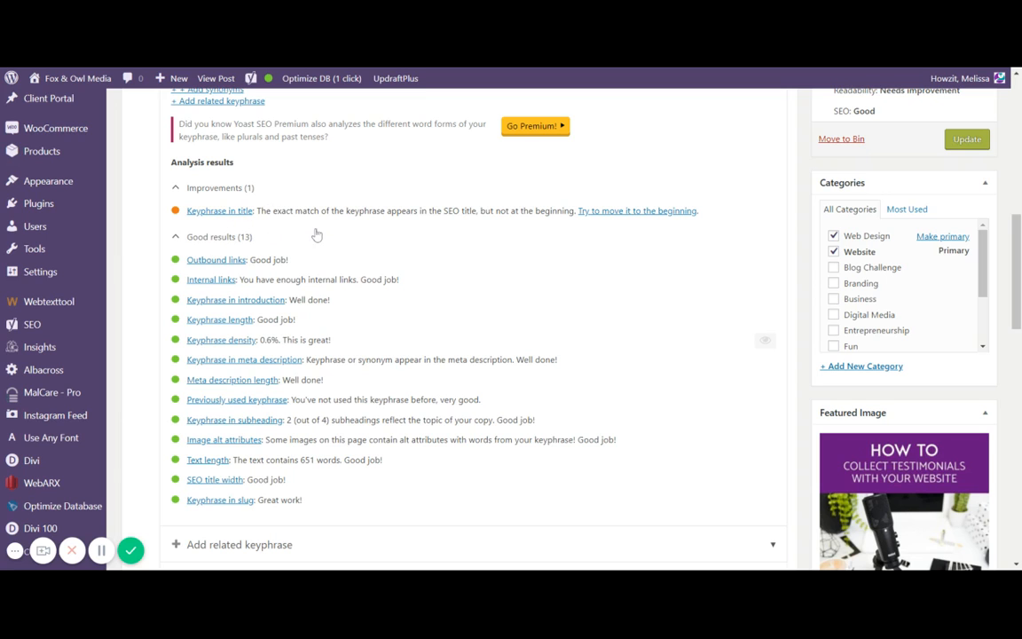
scroll(317, 235, "up", 1)
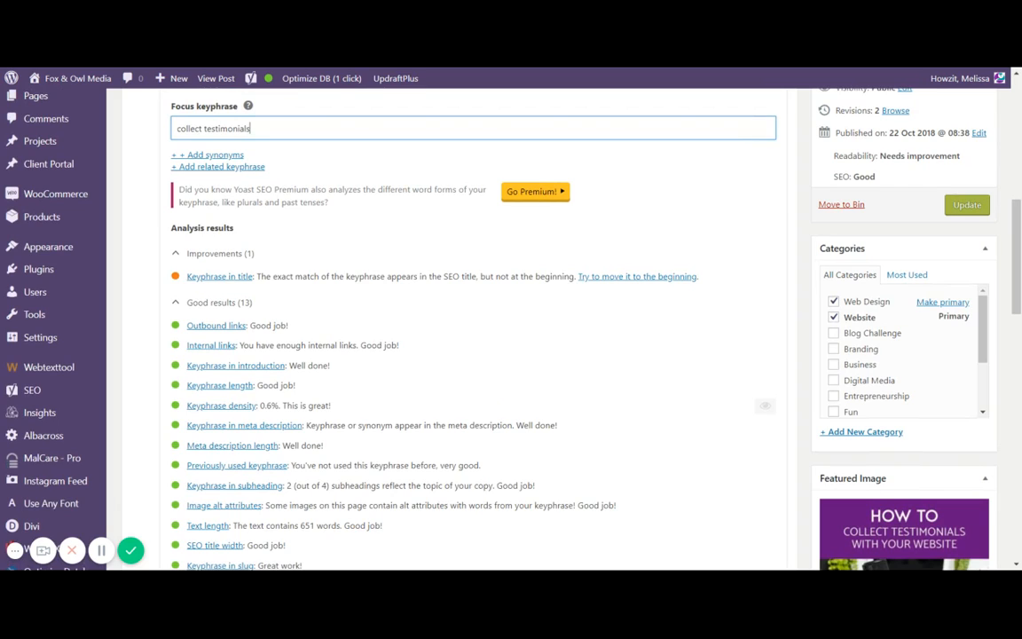
scroll(320, 235, "up", 3)
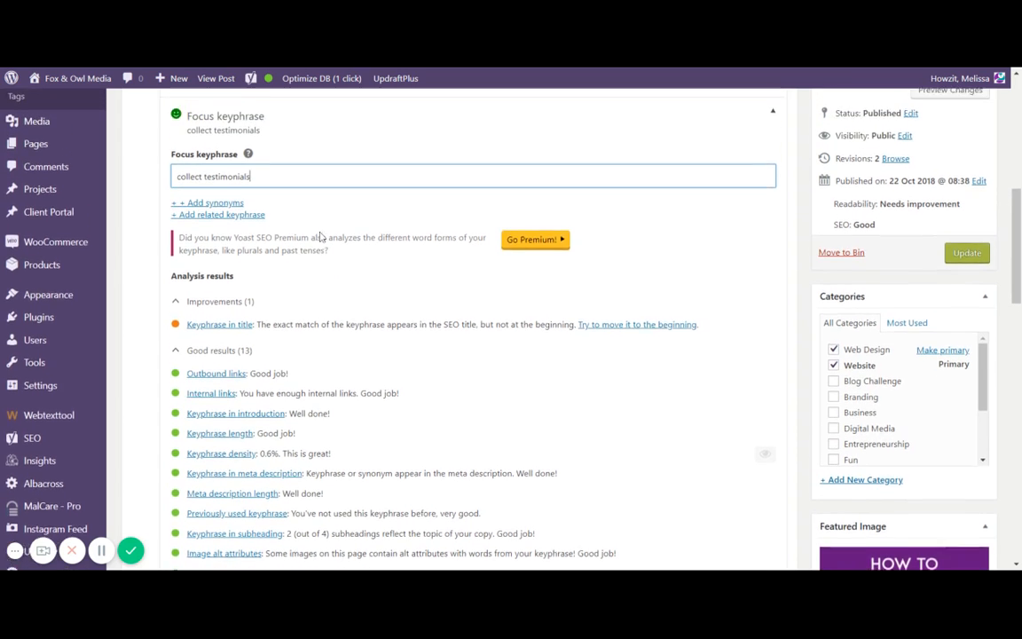
scroll(320, 236, "up", 2)
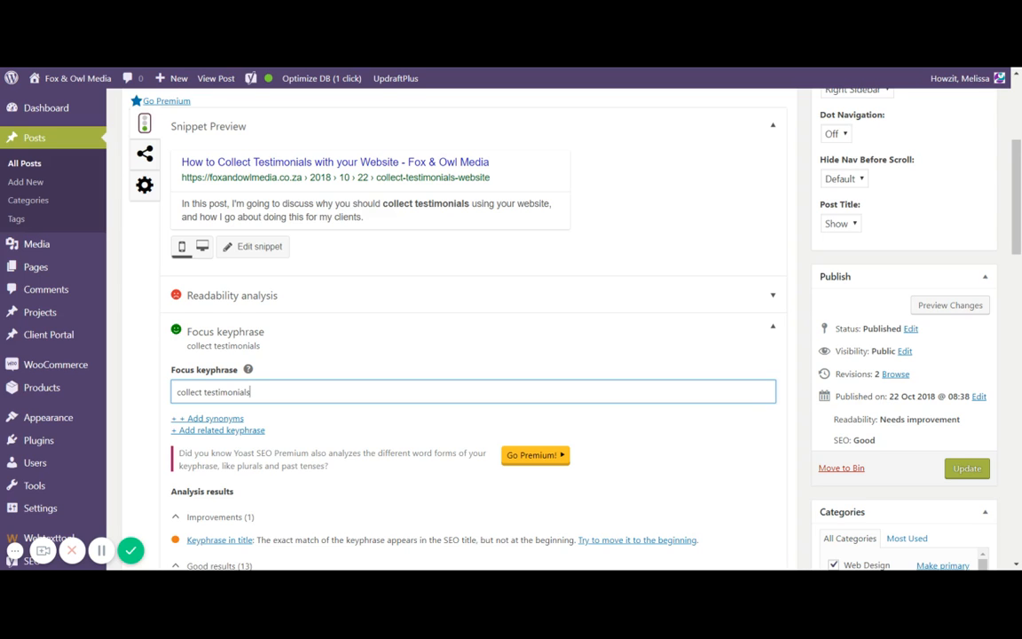
- Highlight the explanation text of the Keyphrase in meta description result
scroll(477, 248, "down", 3)
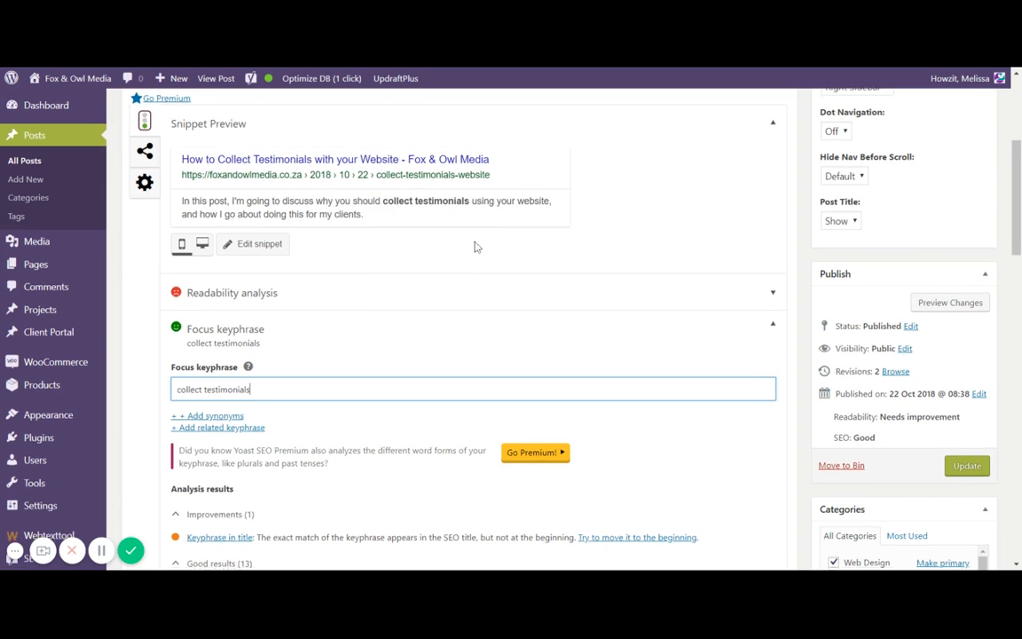
scroll(476, 248, "down", 1)
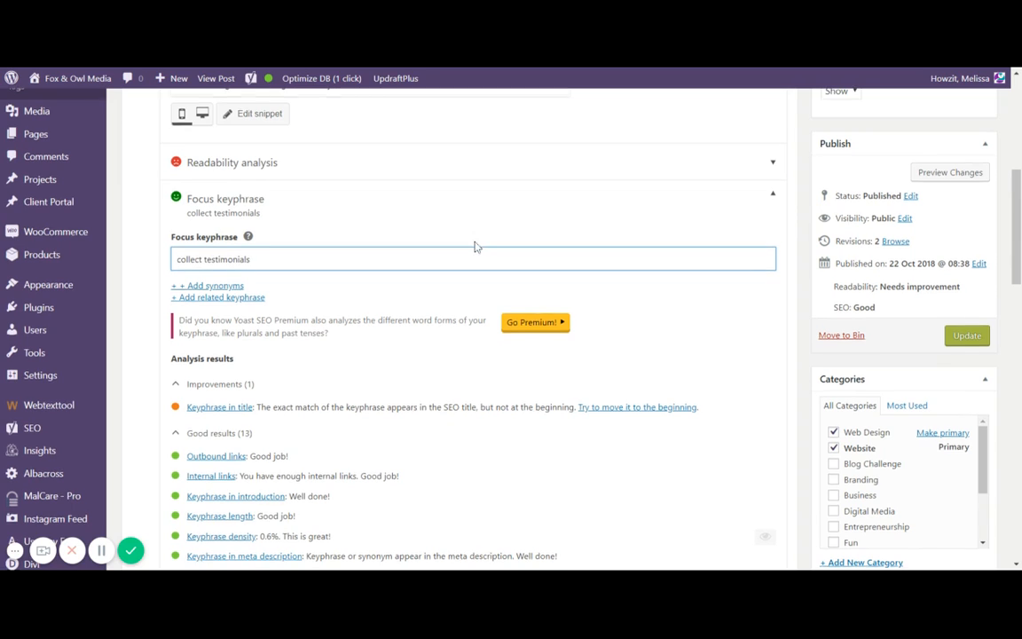
scroll(474, 245, "down", 5)
scroll(474, 246, "down", 1)
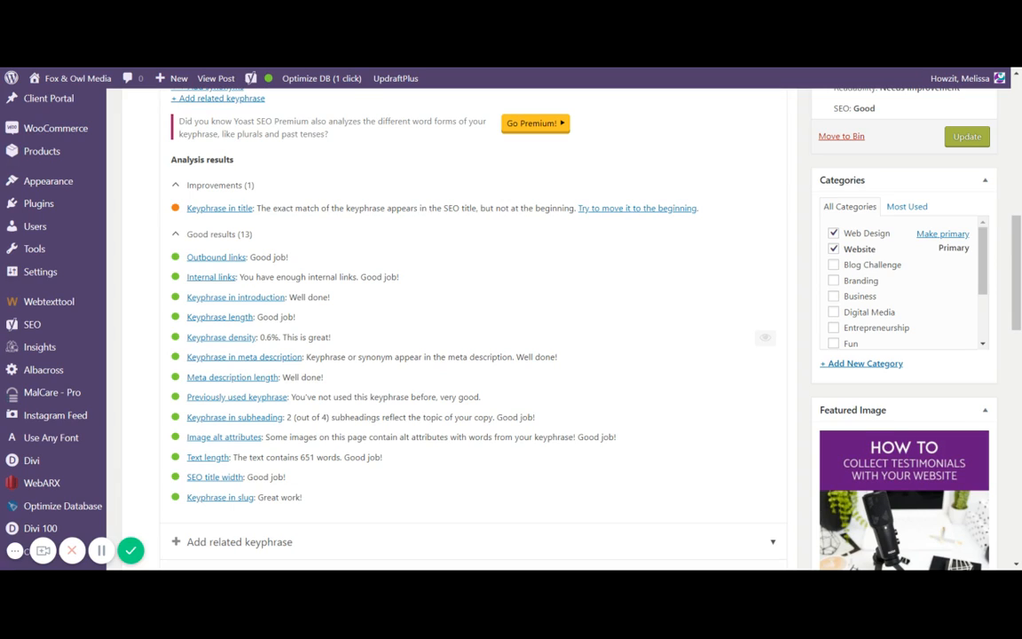
left_click_drag(324, 356, 512, 356)
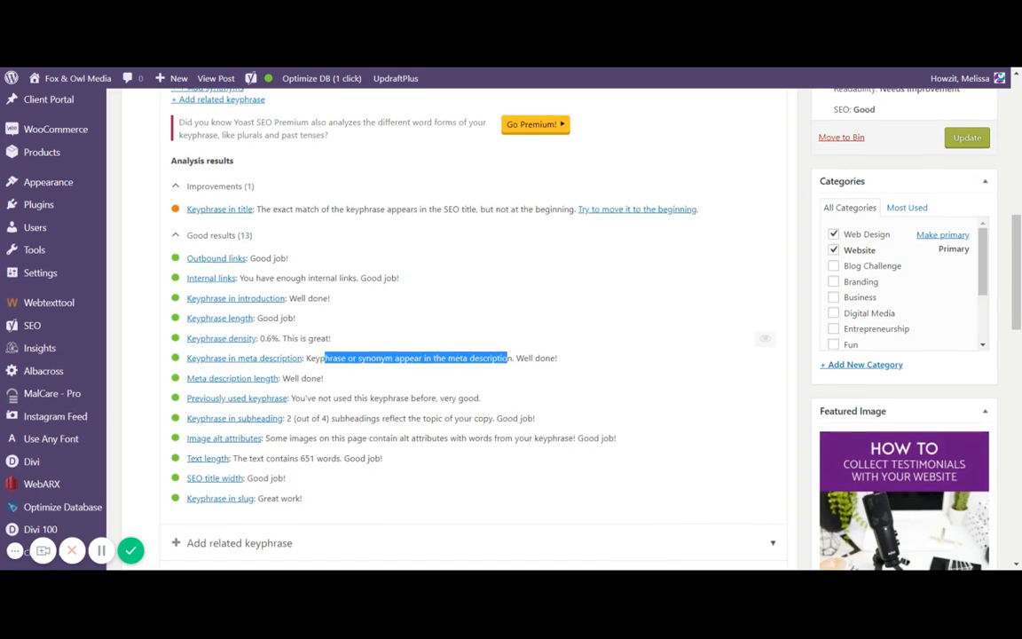
- Open the snippet editor by selecting the meta description in the snippet preview
scroll(510, 365, "up", 5)
scroll(510, 365, "up", 3)
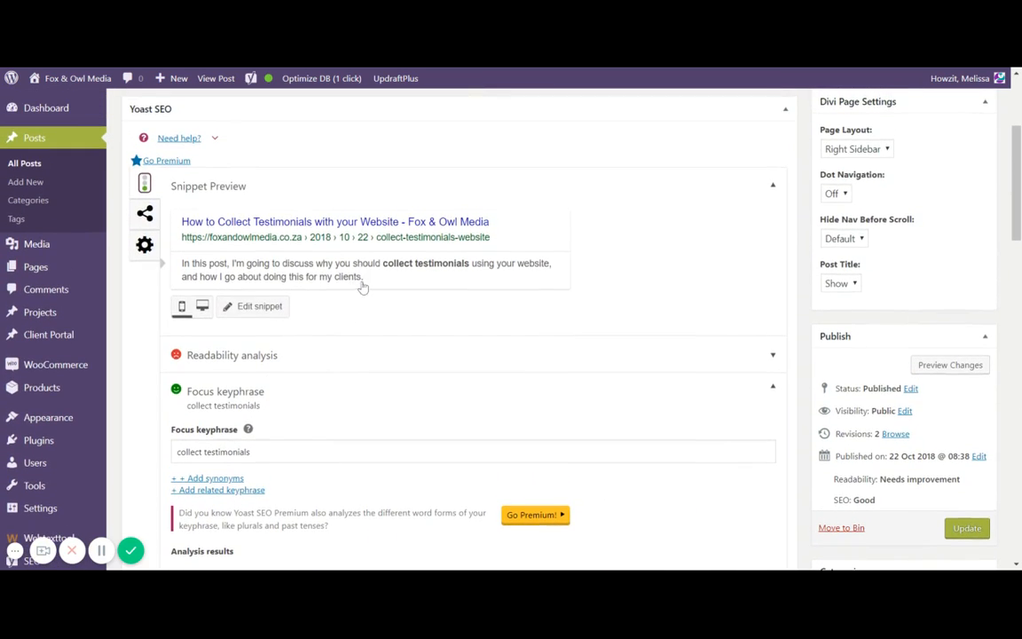
mouse_move(360, 282)
left_mouse_down()
mouse_move(182, 262)
mouse_move(331, 276)
mouse_move(360, 290)
left_mouse_up()
left_click(184, 269)
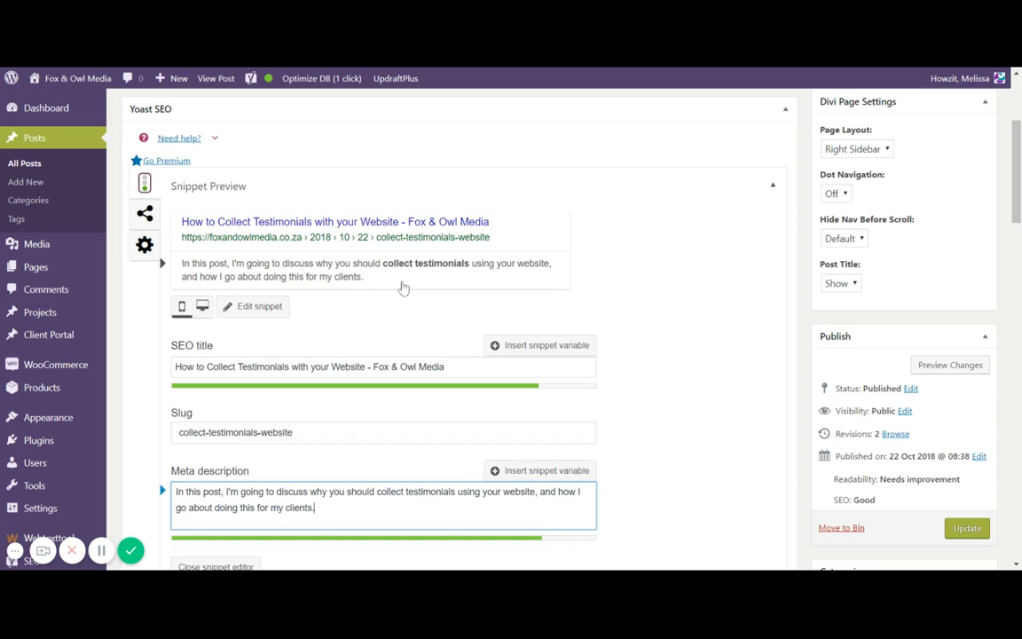
- Collapse and re-expand the Focus keyphrase section below the snippet editor
left_click(614, 264)
scroll(614, 264, "down", 5)
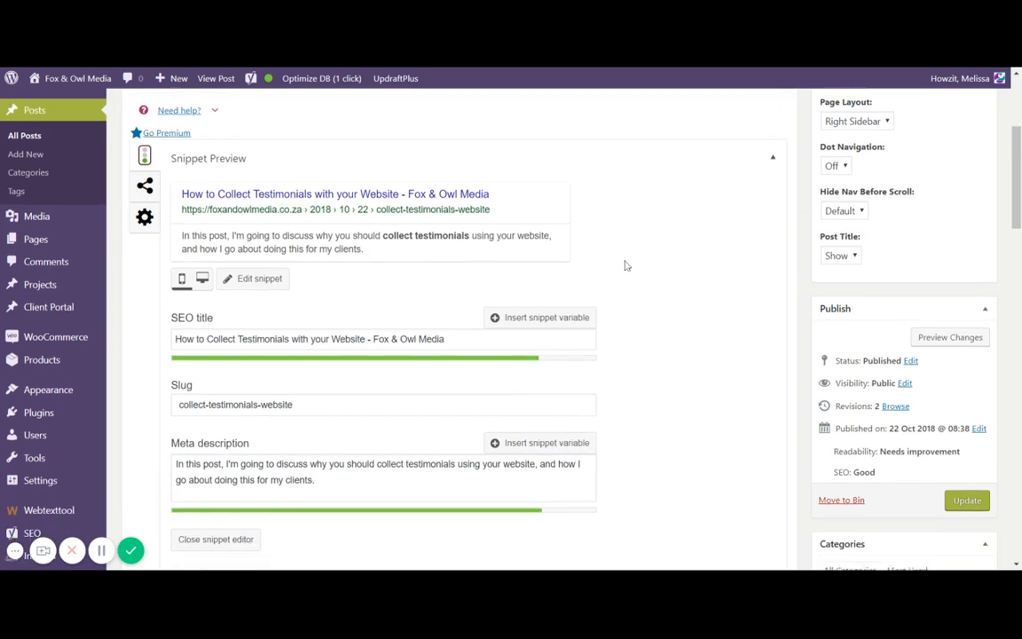
left_click(470, 274)
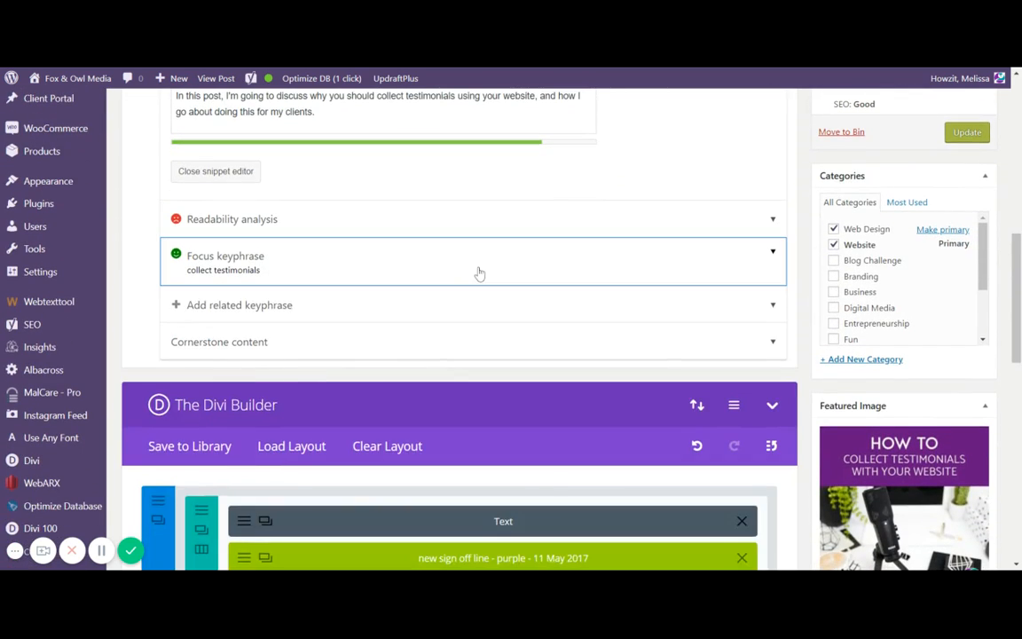
left_click(478, 274)
- Highlight the explanation text of the Keyphrase in subheading and Image alt attributes results
scroll(479, 274, "down", 1)
scroll(479, 274, "down", 3)
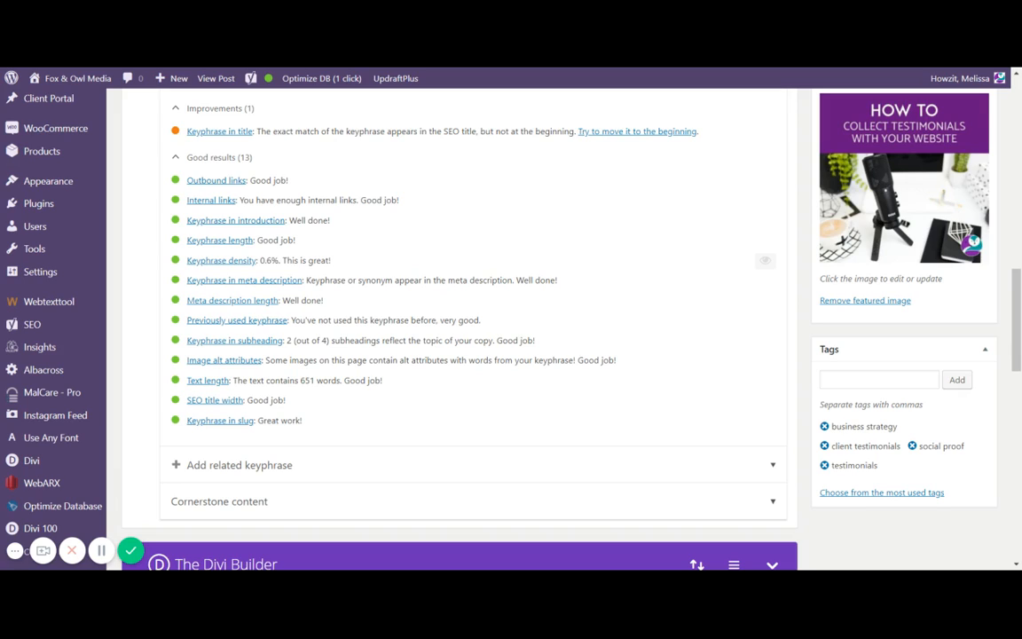
left_click_drag(287, 340, 390, 341)
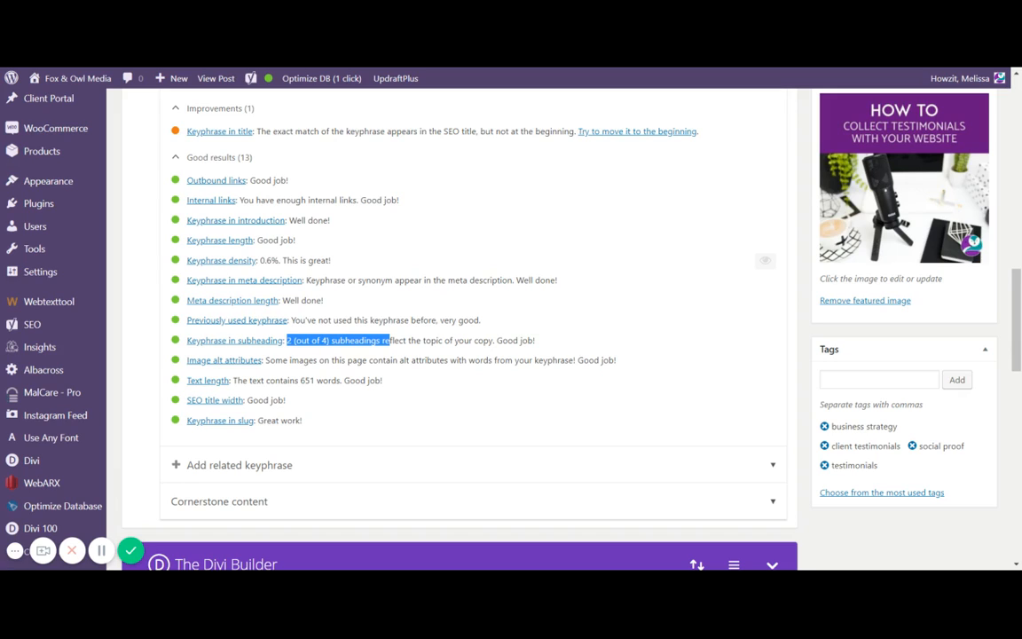
left_click(391, 341)
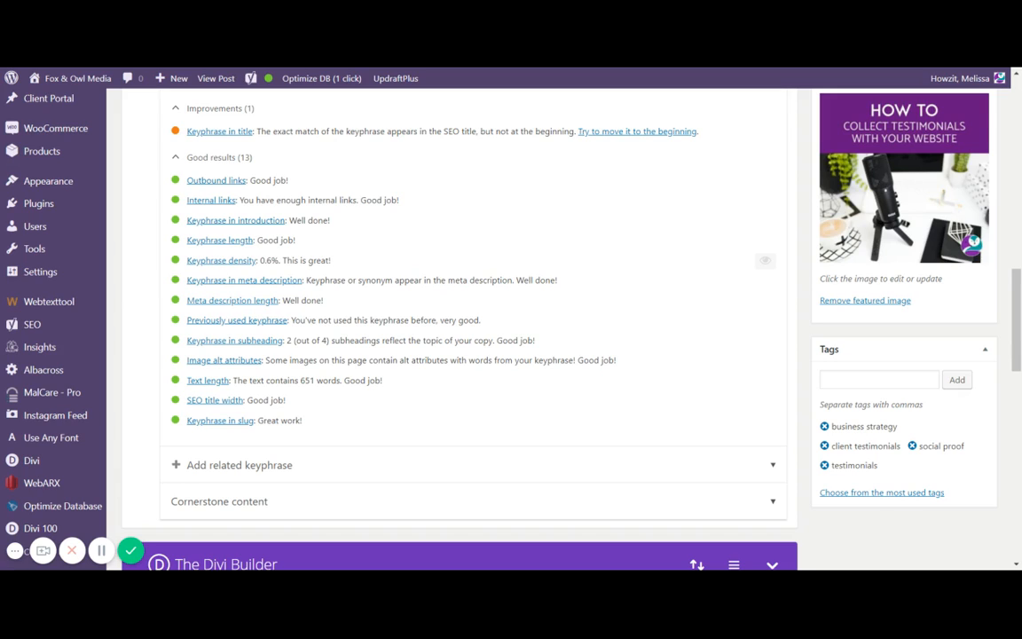
left_click_drag(290, 360, 413, 361)
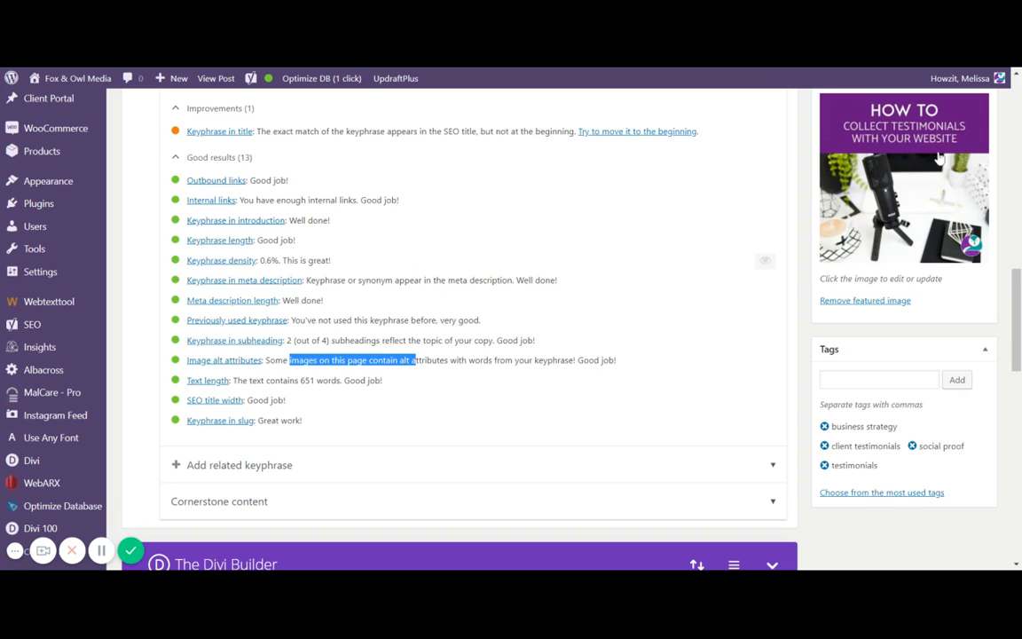
- Open the featured image's details to examine its alt text, then close the dialog
left_click(822, 159)
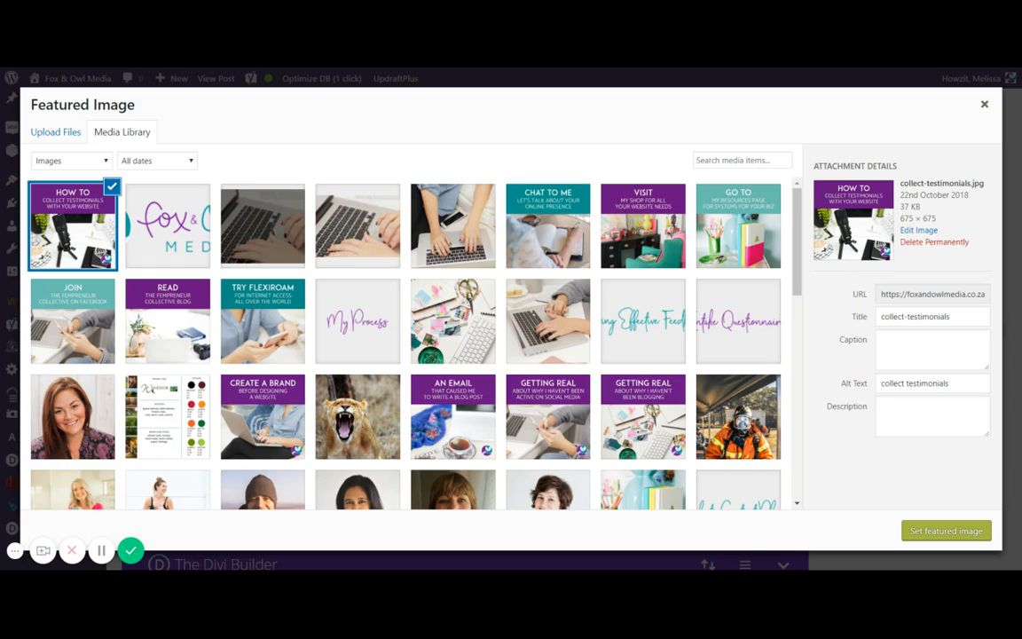
left_click_drag(951, 383, 878, 384)
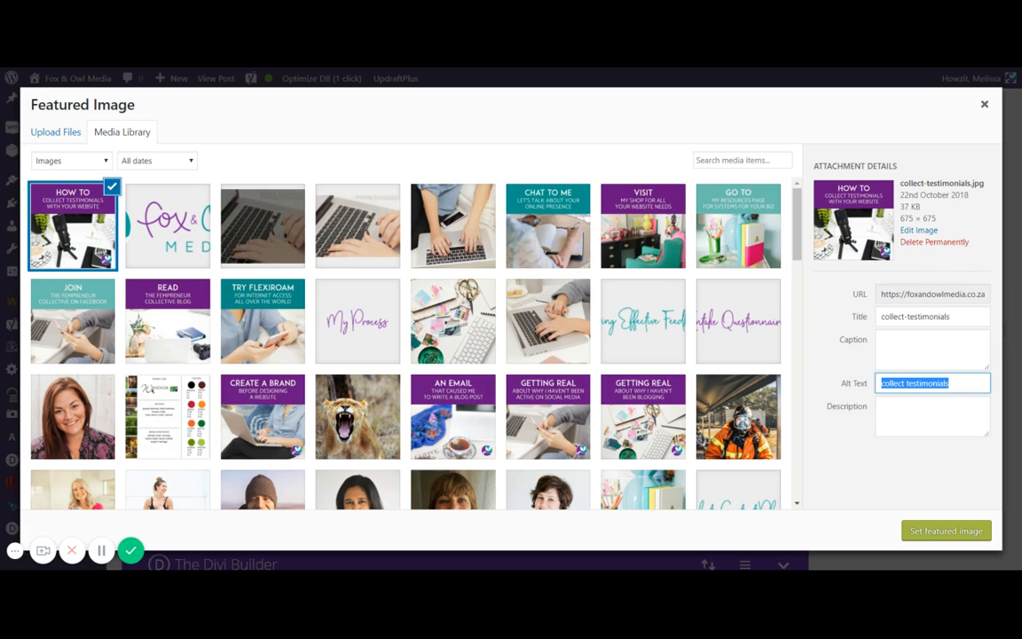
left_click(983, 105)
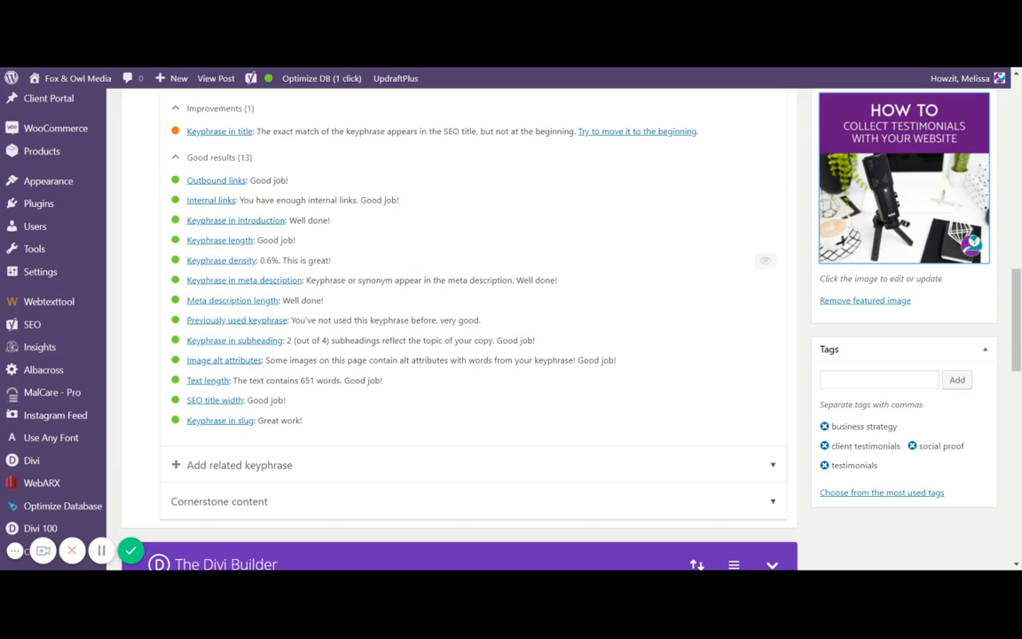
- Highlight the SEO title width result and review the snippet editor and analysis results again
left_click_drag(247, 400, 277, 400)
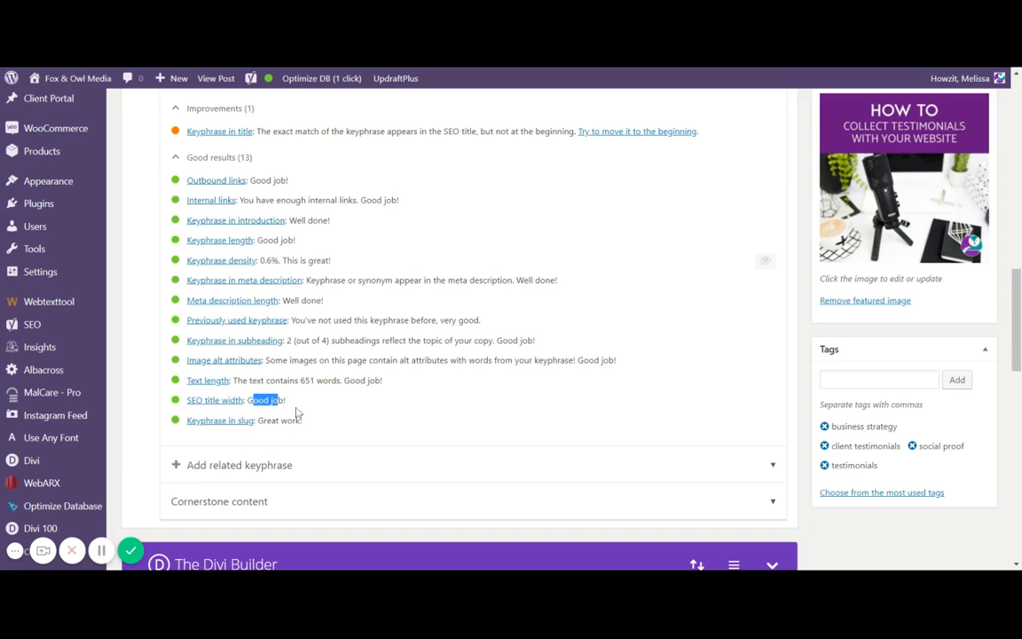
scroll(414, 412, "up", 3)
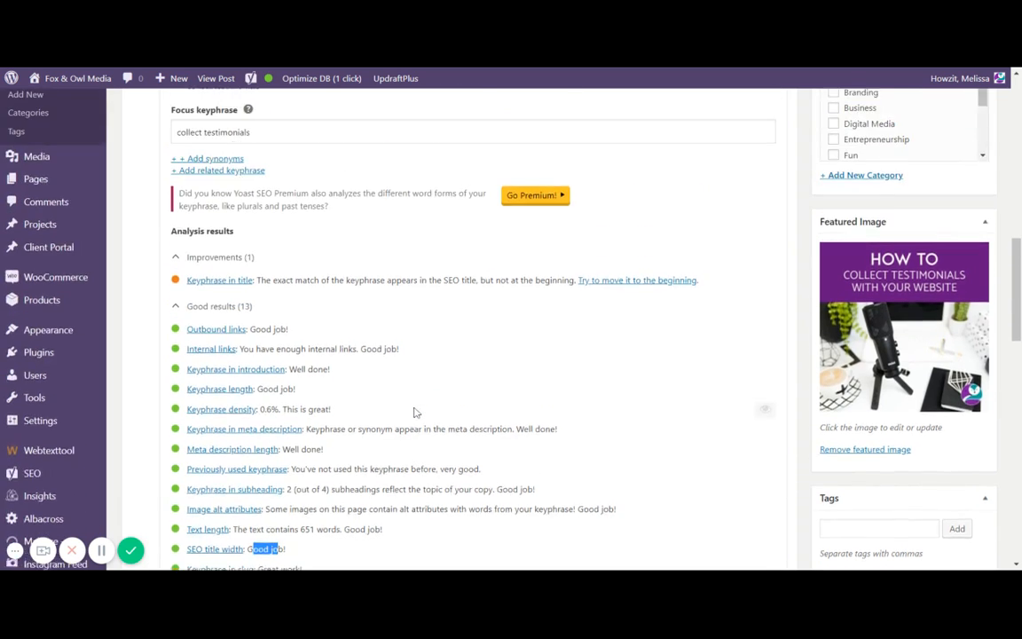
scroll(414, 412, "up", 9)
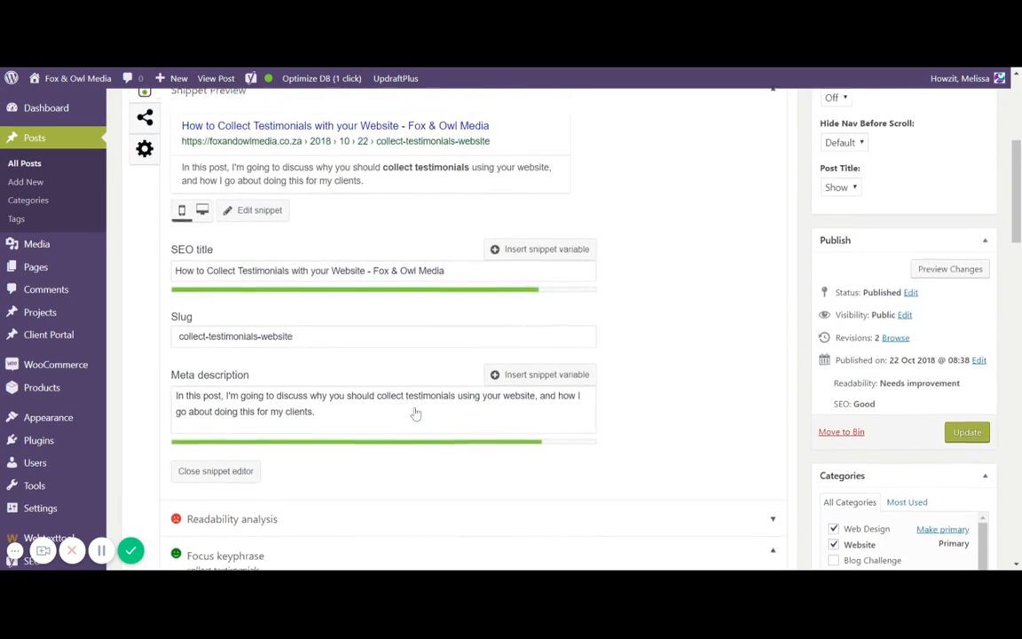
scroll(415, 412, "up", 1)
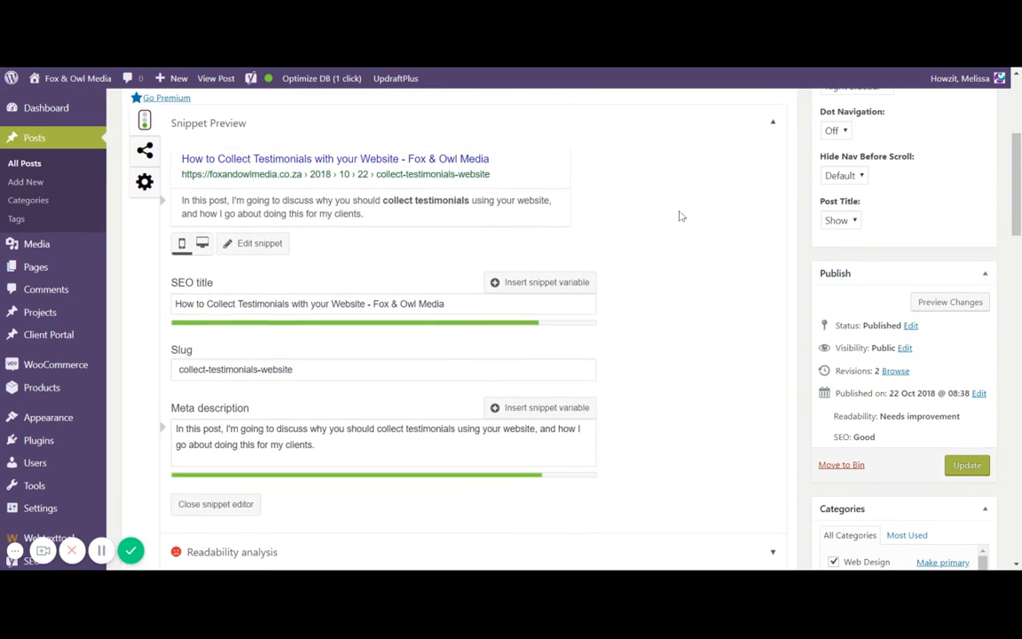
scroll(674, 226, "down", 9)
scroll(671, 229, "up", 1)
scroll(671, 231, "down", 1)
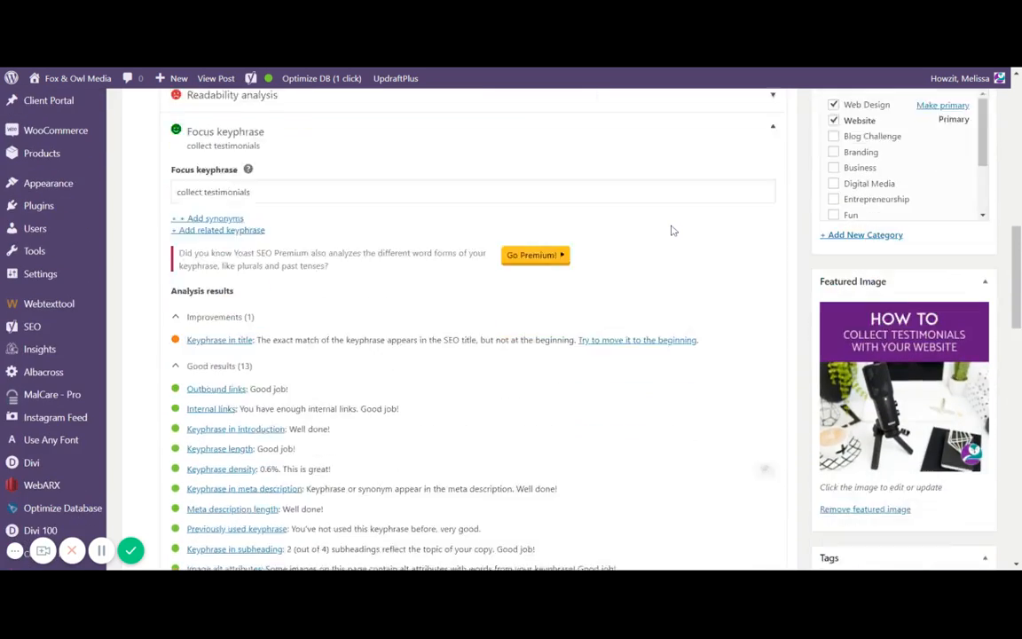
scroll(671, 230, "down", 7)
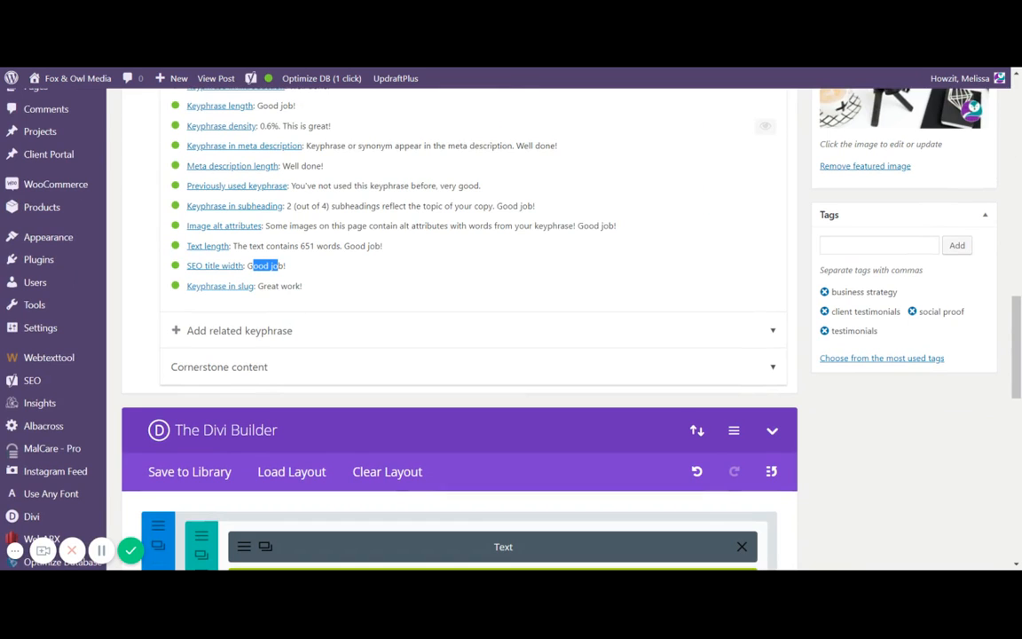
scroll(378, 295, "up", 8)
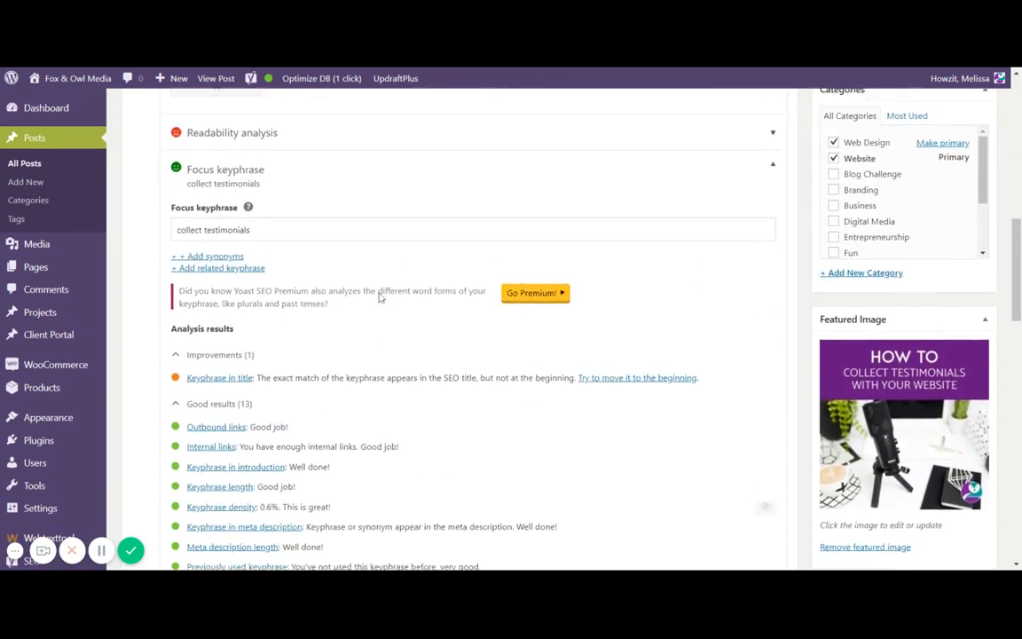
- Collapse the Focus keyphrase analysis section beneath the snippet editor
scroll(379, 297, "up", 8)
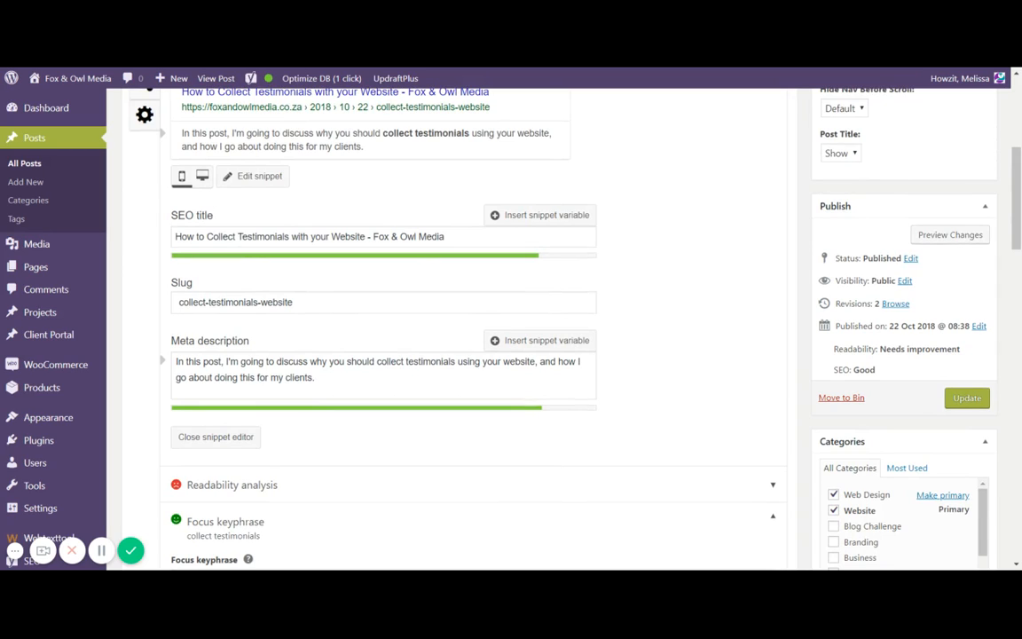
scroll(418, 413, "down", 10)
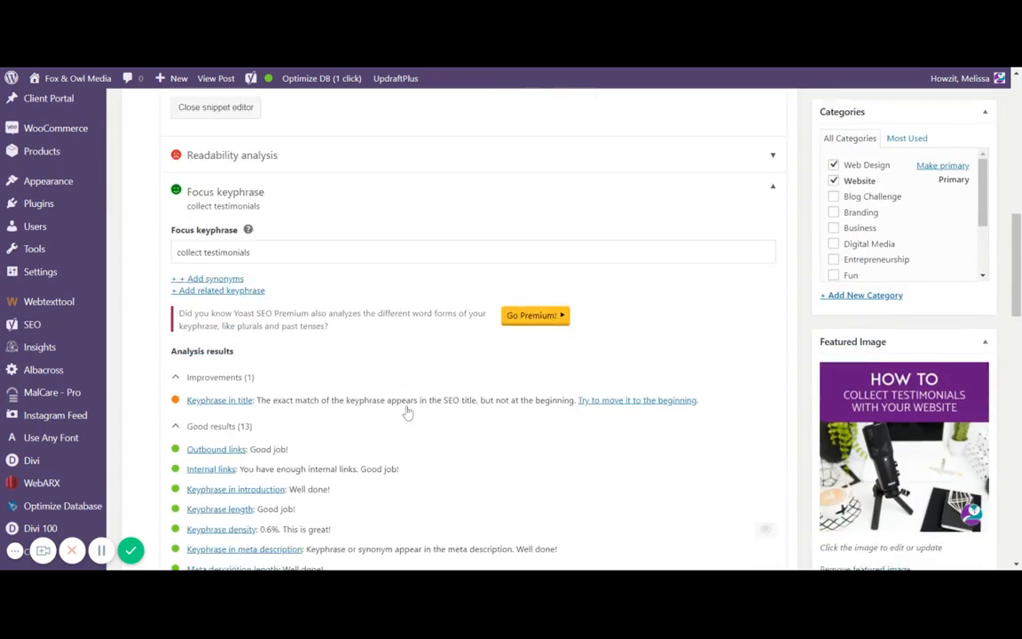
scroll(418, 413, "up", 3)
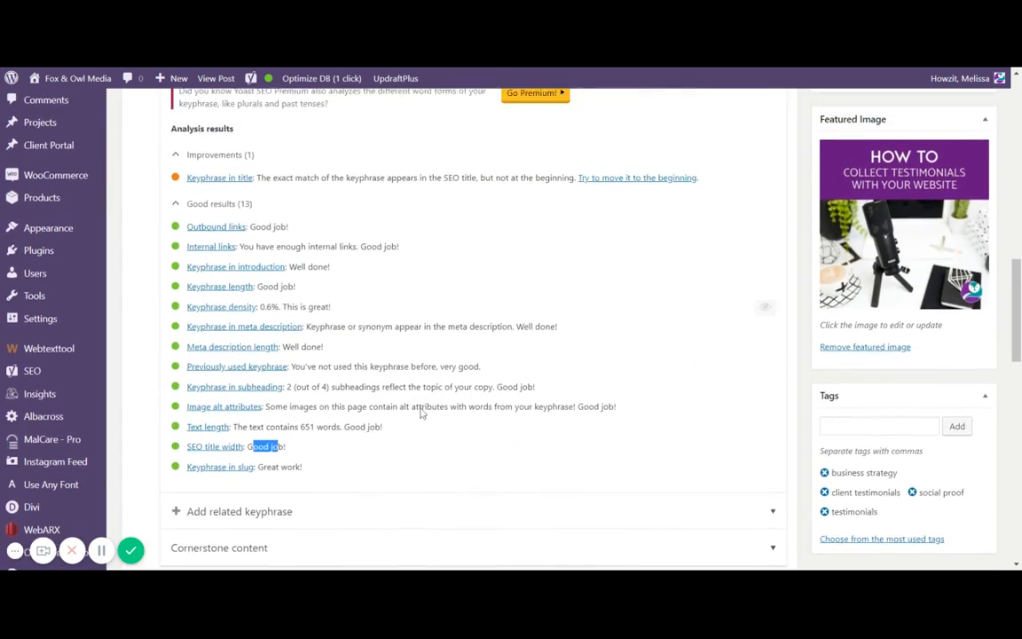
scroll(338, 243, "up", 2)
left_click(355, 257)
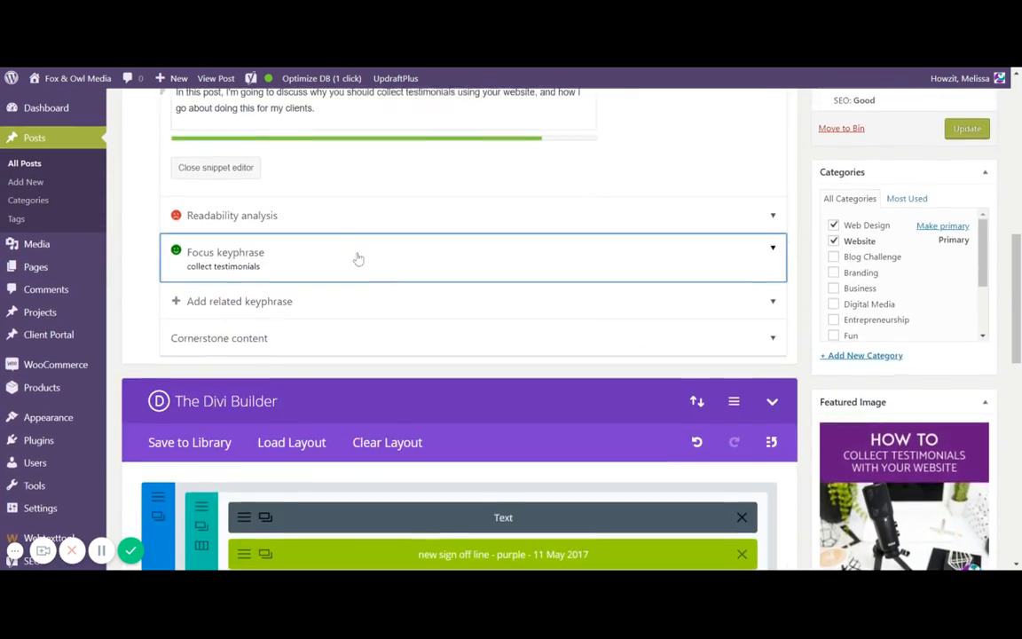
scroll(416, 271, "up", 2)
scroll(419, 273, "up", 3)
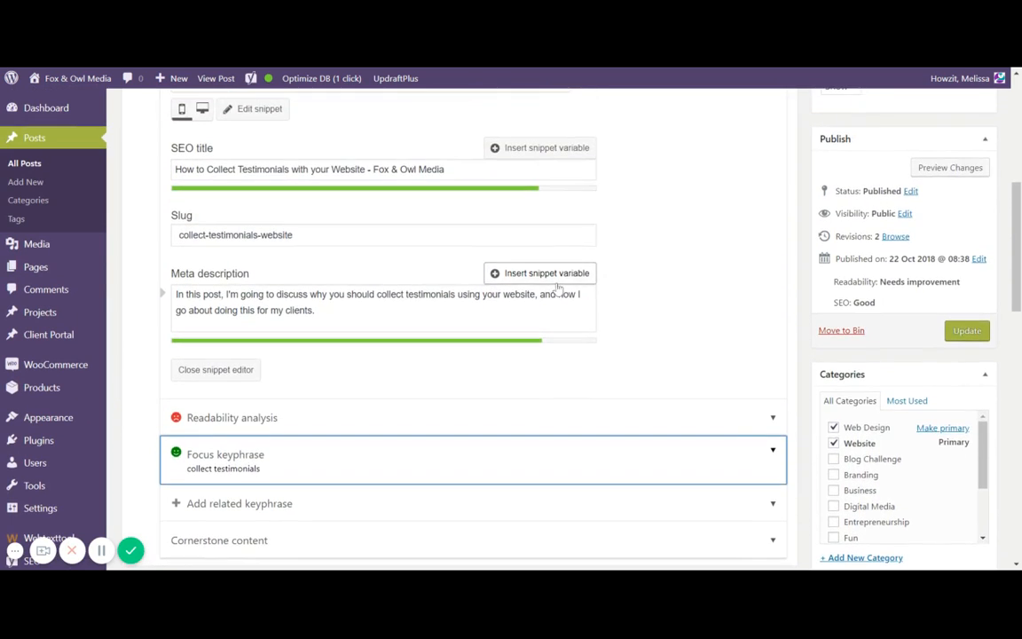
scroll(607, 289, "up", 1)
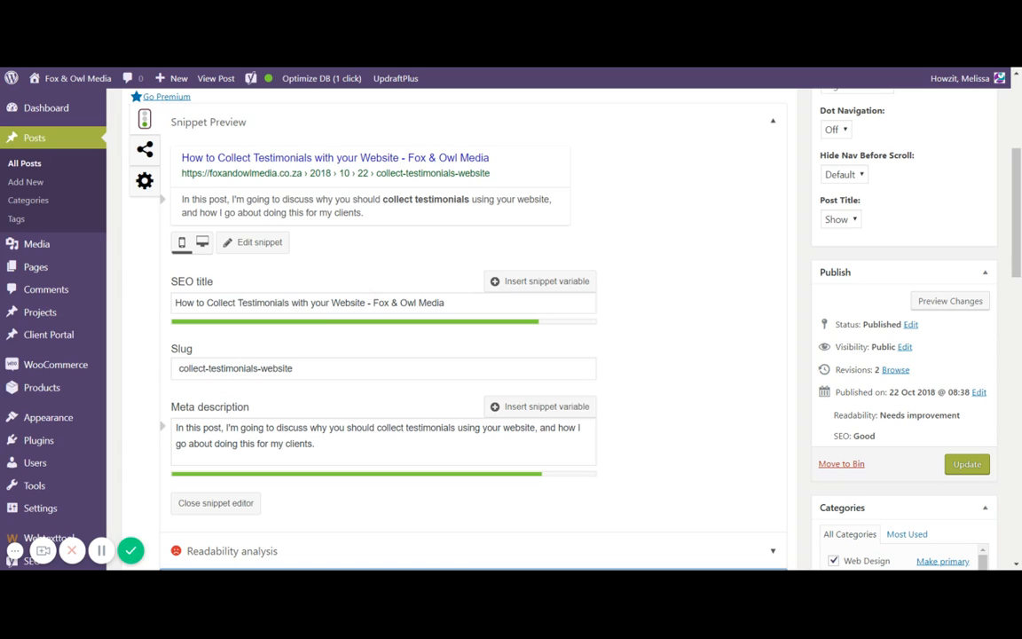
- Highlight the keyphrase part and then the site-name part of the SEO title to point them out
left_click(449, 302)
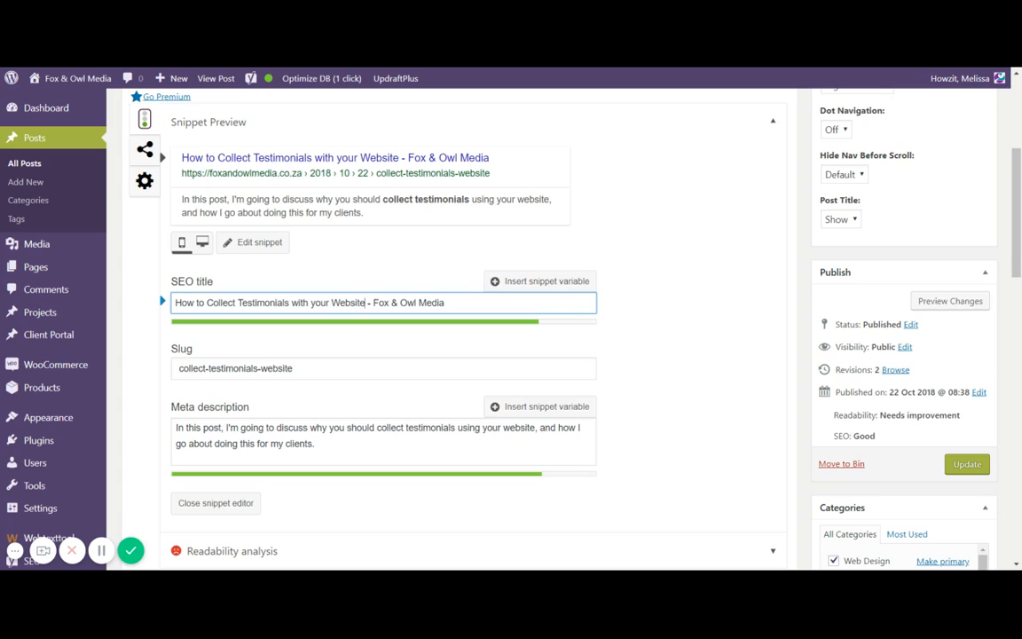
left_click_drag(367, 302, 172, 302)
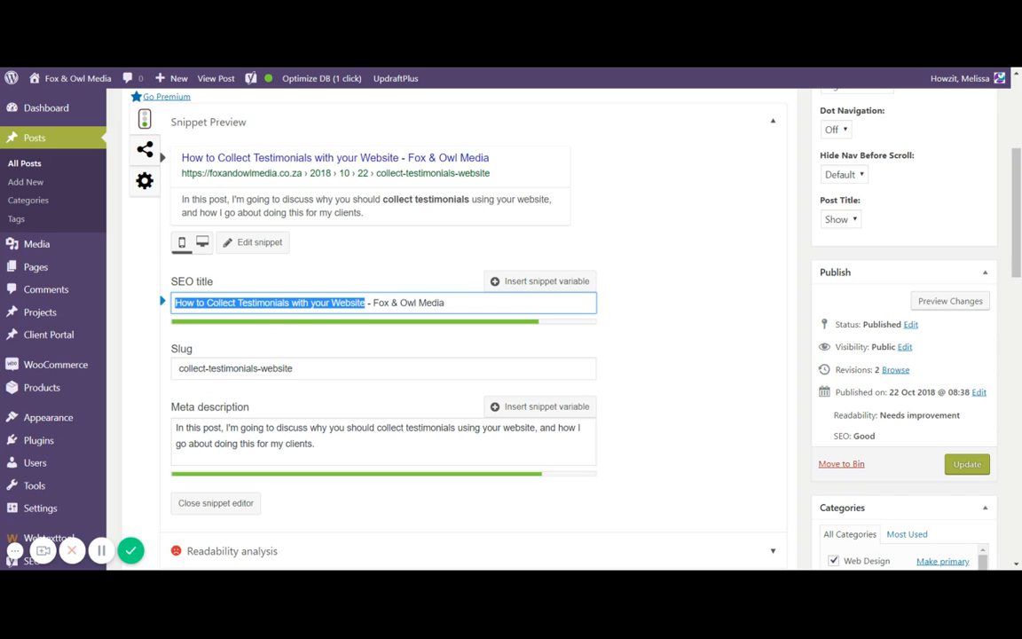
left_click(446, 303)
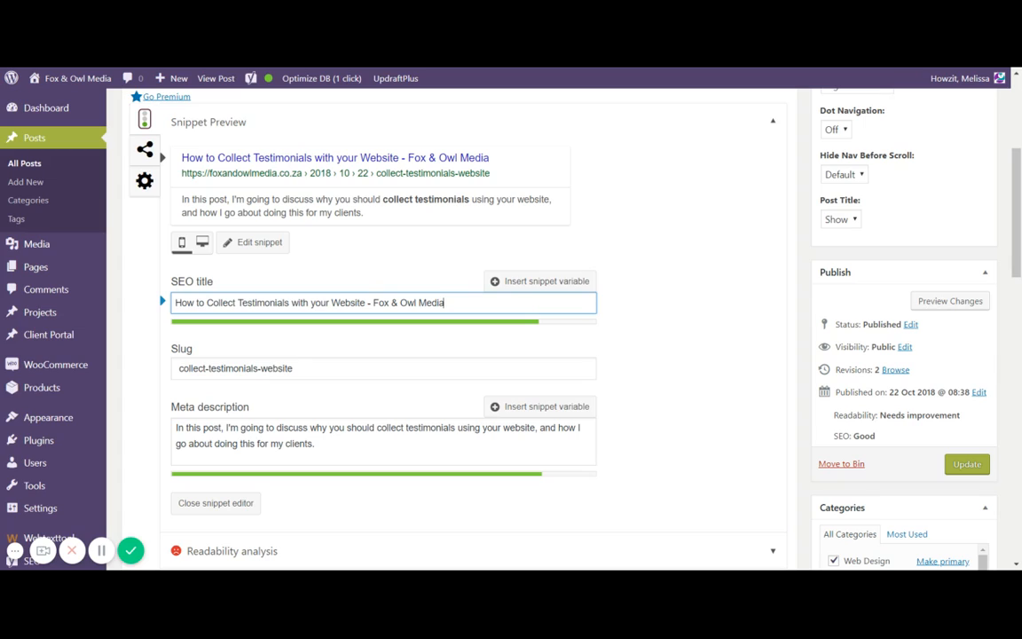
left_click_drag(368, 302, 373, 303)
left_click(445, 302)
type("|")
key("BackSpace")
key("BackSpace")
type("|")
key("BackSpace")
key("BackSpace")
left_click_drag(374, 303, 444, 302)
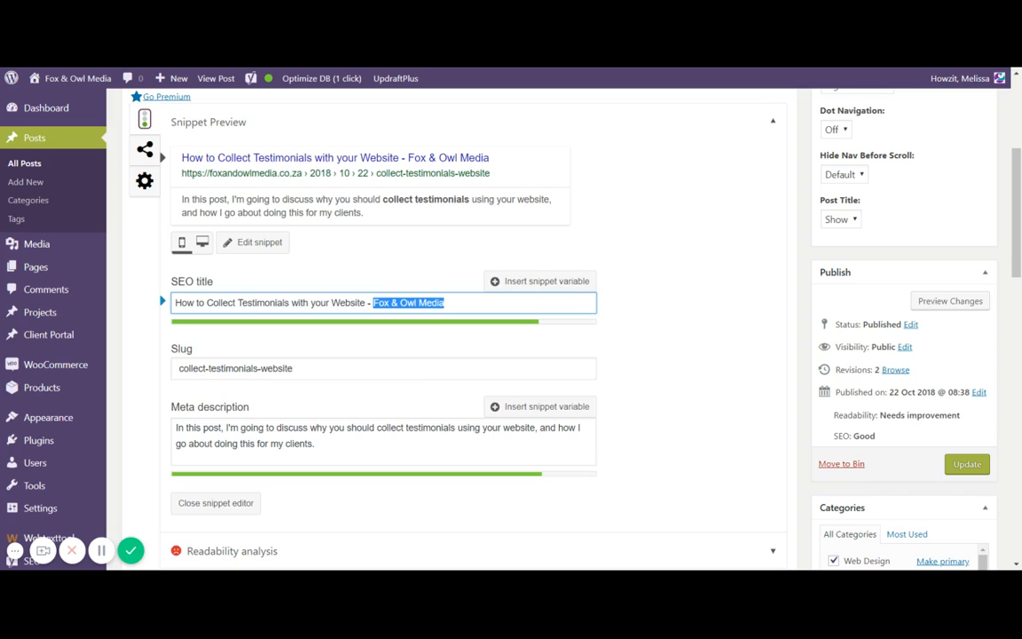
left_click(444, 303)
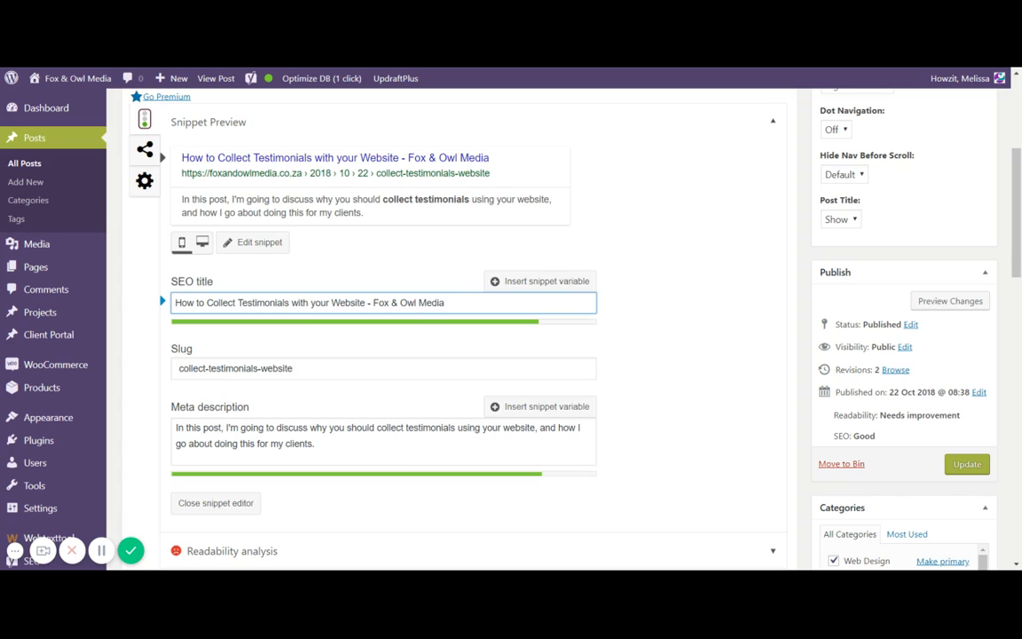
- Append extra words to the end of the SEO title to test its length, then delete them again
left_click(479, 368)
left_click(481, 304)
type("the dog a")
type("ap")
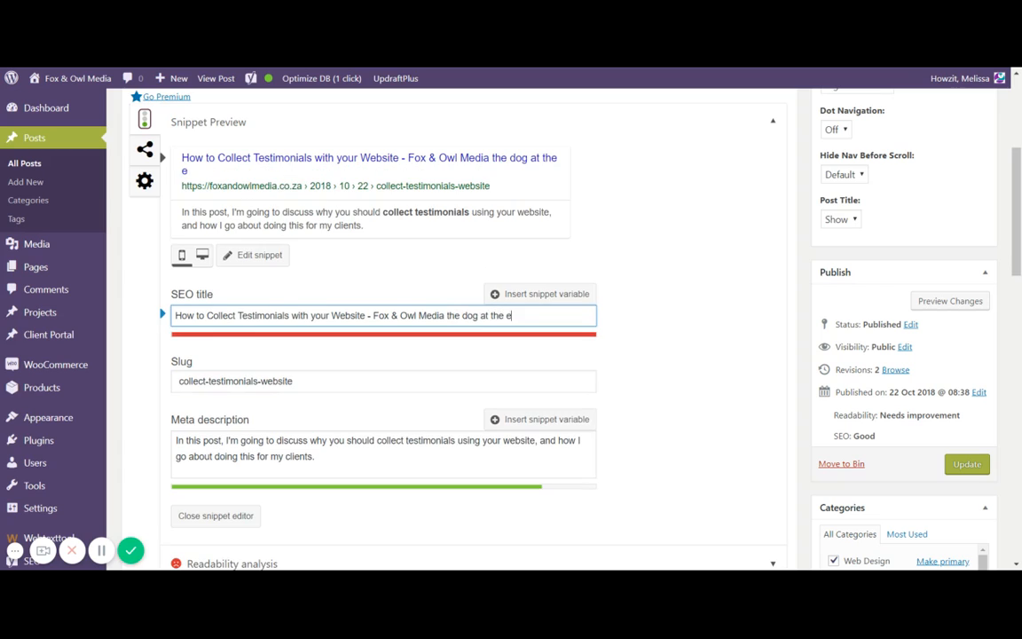
type("ple")
key("BackSpace")
key("BackSpace")
key("BackSpace")
key("BackSpace")
key("BackSpace")
key("BackSpace")
key("BackSpace")
key("BackSpace")
key("BackSpace")
key("BackSpace")
key("BackSpace")
key("BackSpace")
key("BackSpace")
key("BackSpace")
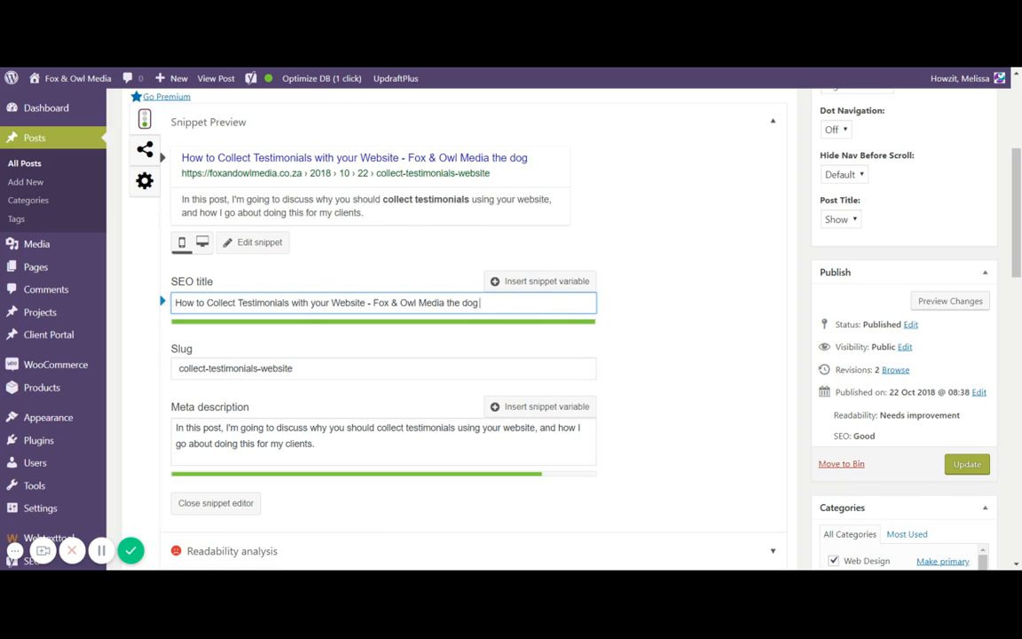
key("BackSpace")
key("BackSpace")
key("BackSpace")
key("BackSpace")
key("BackSpace")
key("BackSpace")
key("BackSpace")
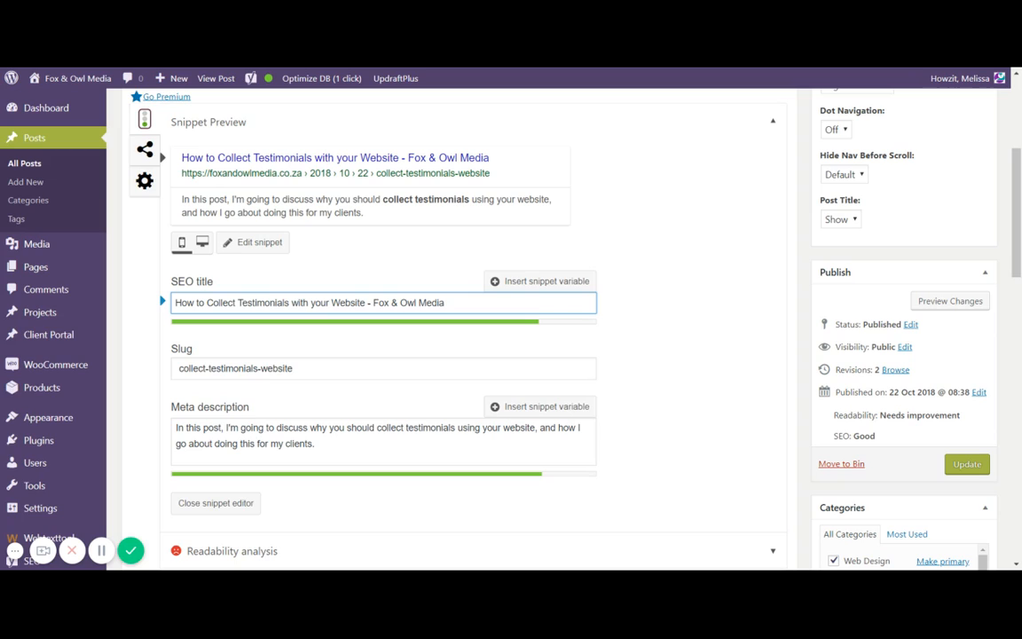
- Remove and re-insert the hyphen between collect and testimonials in the slug
left_click(294, 368)
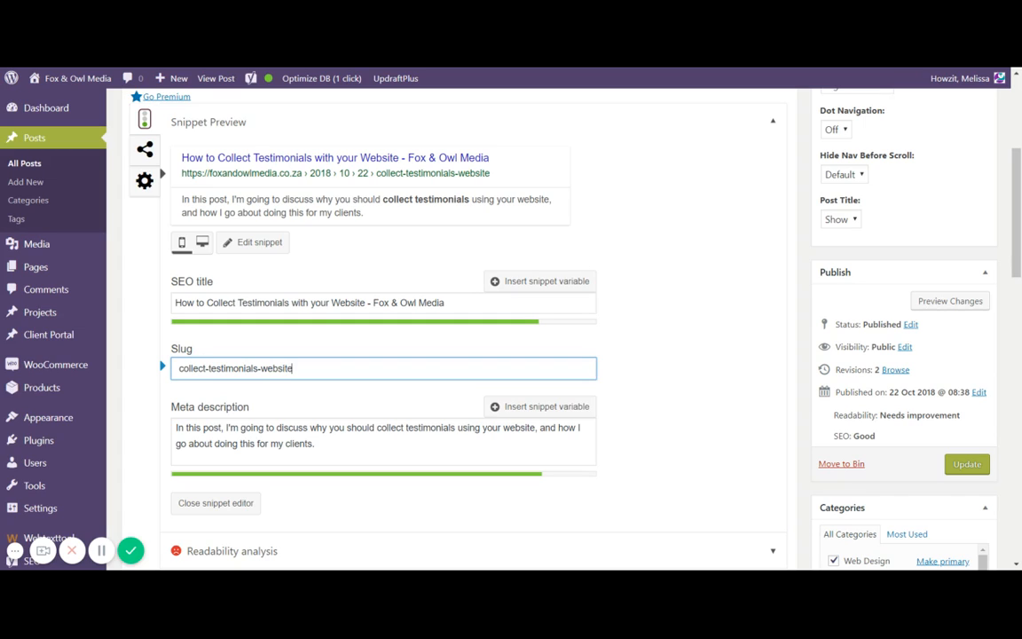
left_click(206, 368)
key("shift+End")
key("Left")
key("BackSpace")
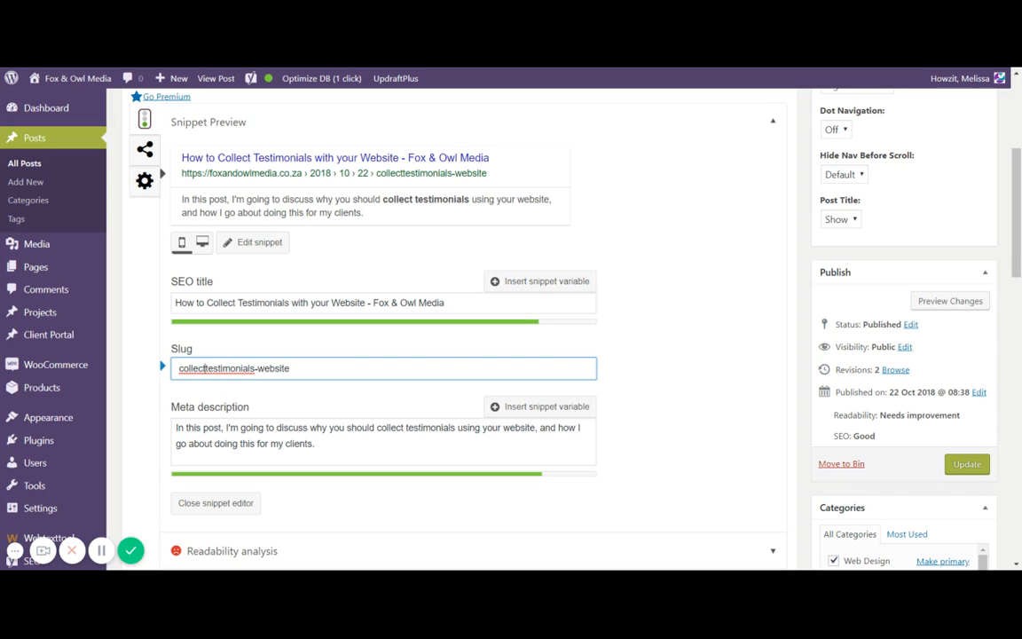
type("-")
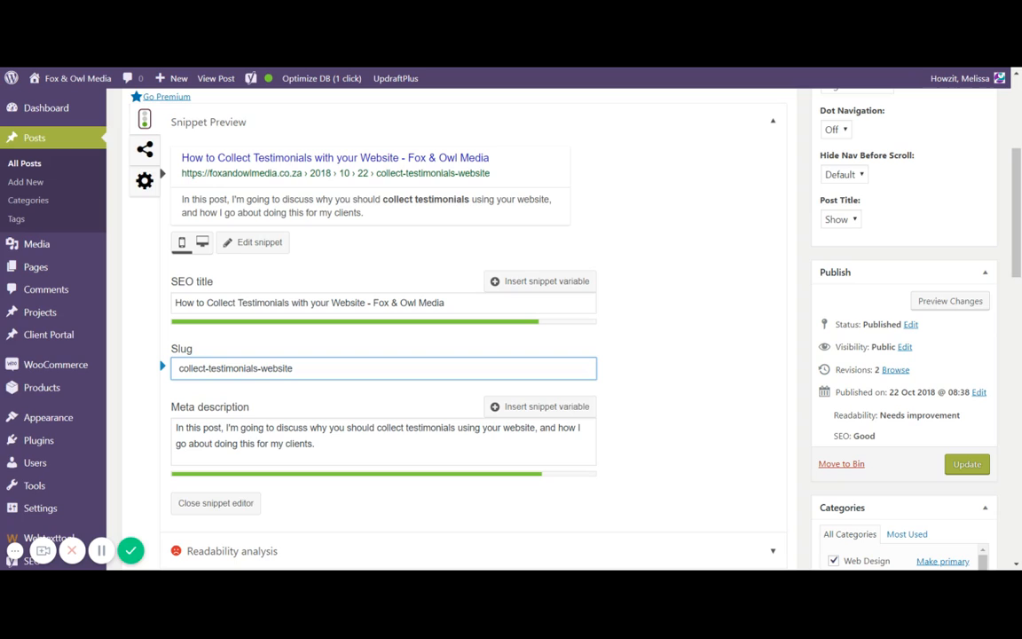
- Add "this keeps the length short" plus filler text to the meta description to test its length, then delete it
left_click(337, 448)
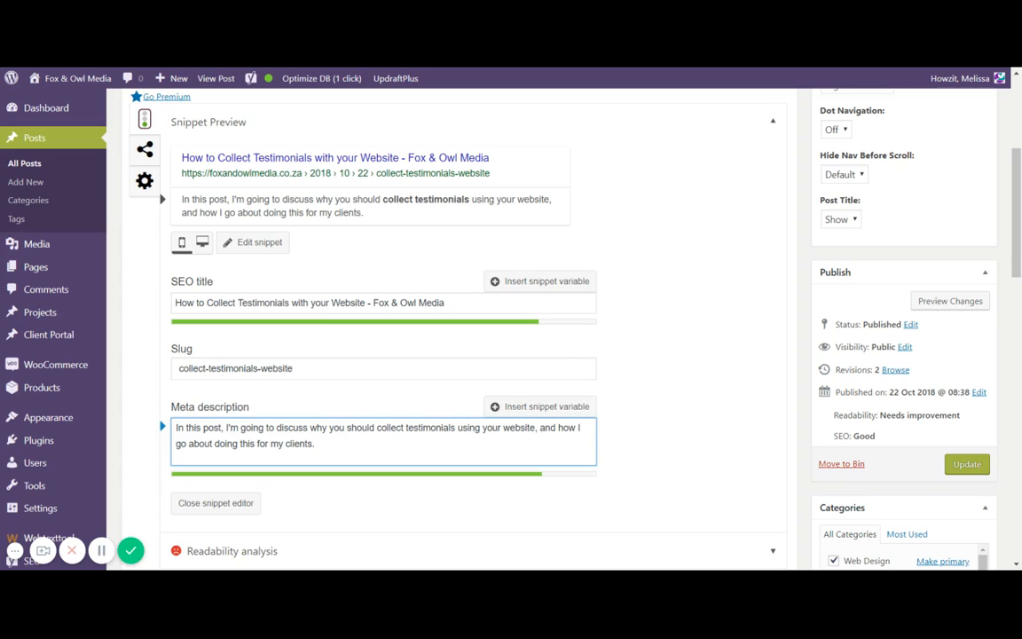
type("this keeps")
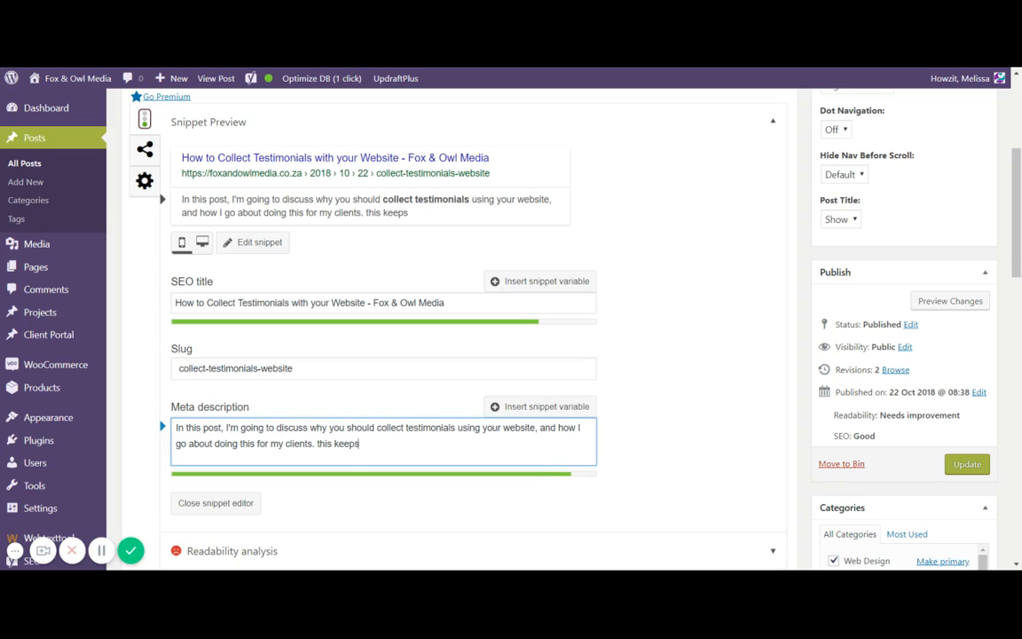
type(" the length short")
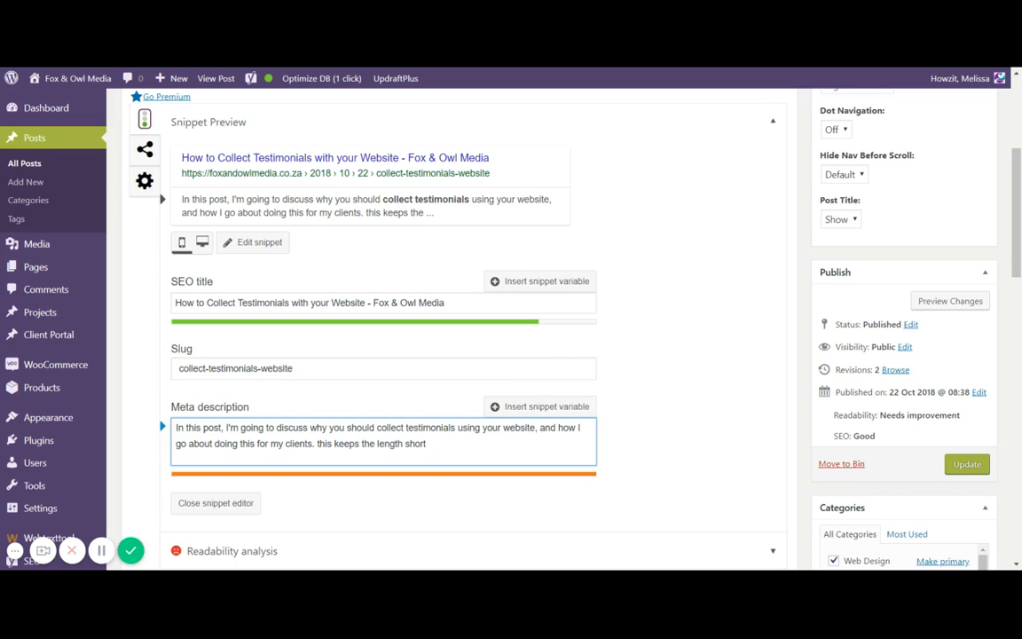
type("jjskdfjksjwekjbjsdfjsdjfsjdlf")
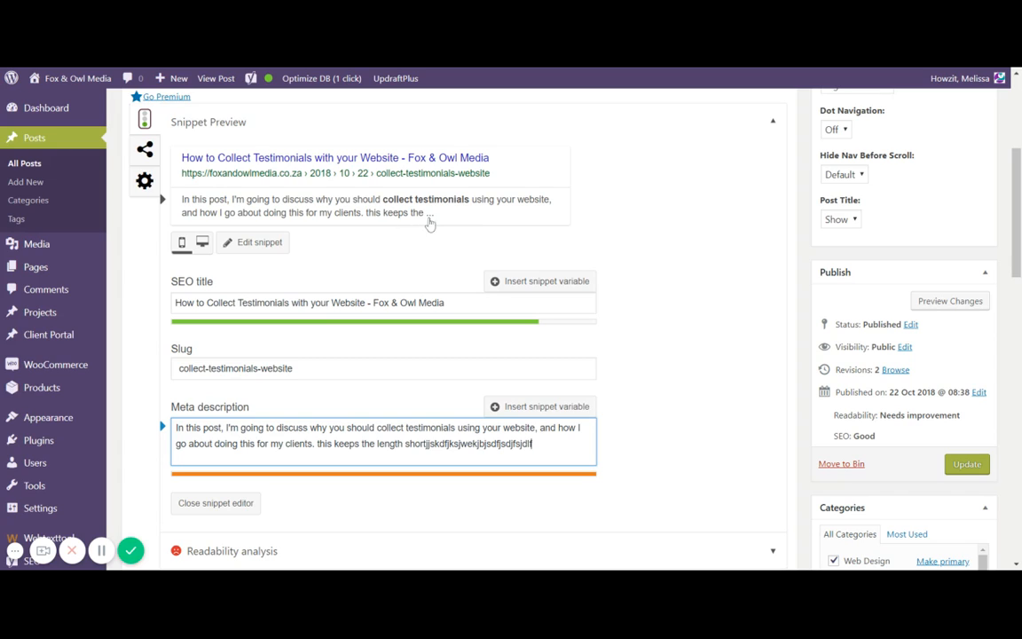
key("BackSpace")
key("BackSpace")
key("BackSpace")
key("BackSpace")
key("BackSpace")
key("BackSpace")
key("BackSpace")
key("BackSpace")
key("BackSpace")
key("BackSpace")
key("BackSpace")
key("BackSpace")
key("BackSpace")
key("BackSpace")
key("BackSpace")
key("BackSpace")
key("BackSpace")
key("BackSpace")
key("BackSpace")
key("BackSpace")
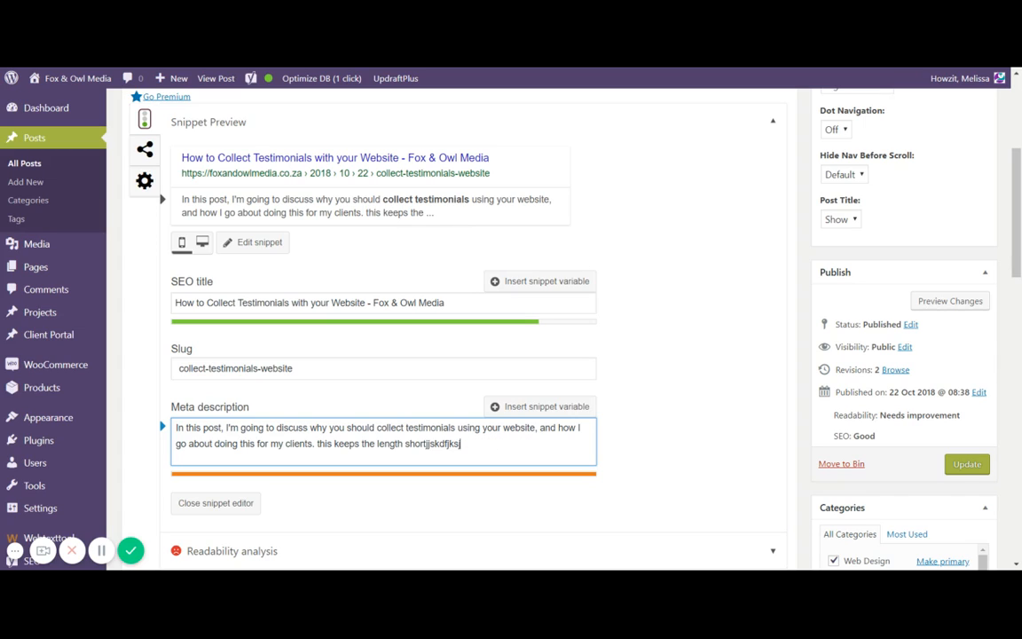
key("BackSpace")
key("BackSpace")
key("BackSpace")
key("BackSpace")
key("BackSpace")
key("BackSpace")
key("BackSpace")
key("BackSpace")
key("BackSpace")
key("BackSpace")
key("BackSpace")
key("BackSpace")
key("BackSpace")
key("BackSpace")
key("BackSpace")
key("BackSpace")
key("BackSpace")
key("BackSpace")
key("BackSpace")
key("BackSpace")
key("BackSpace")
key("BackSpace")
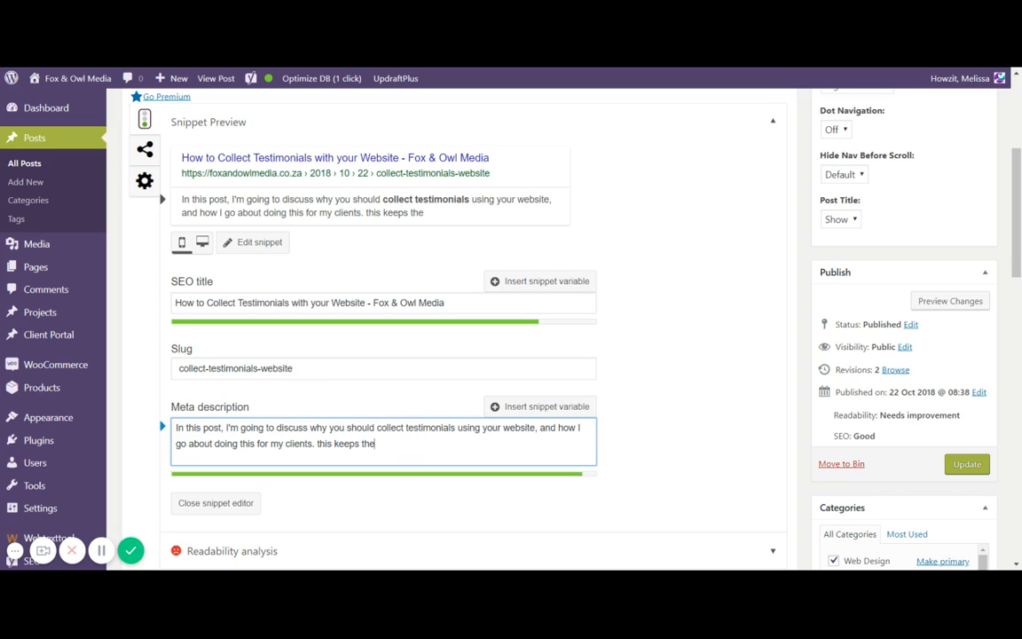
key("BackSpace")
key("BackSpace")
key("BackSpace")
key("BackSpace")
key("BackSpace")
key("BackSpace")
key("BackSpace")
key("BackSpace")
key("BackSpace")
key("BackSpace")
key("BackSpace")
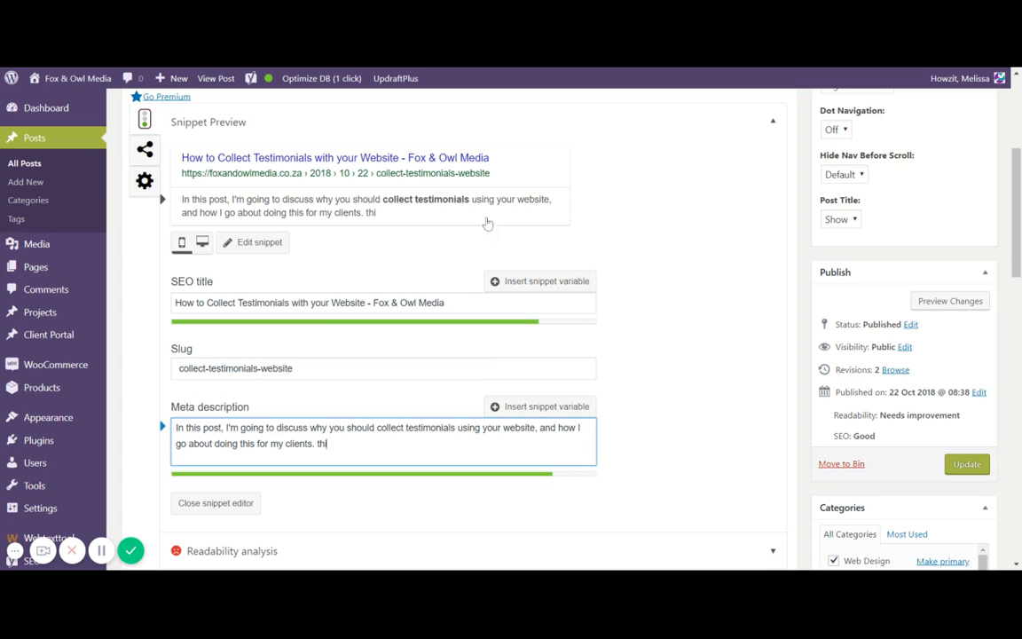
key("BackSpace")
key("BackSpace")
key("BackSpace")
- Expand the Readability analysis section to review its results, then collapse it again
scroll(463, 242, "down", 3)
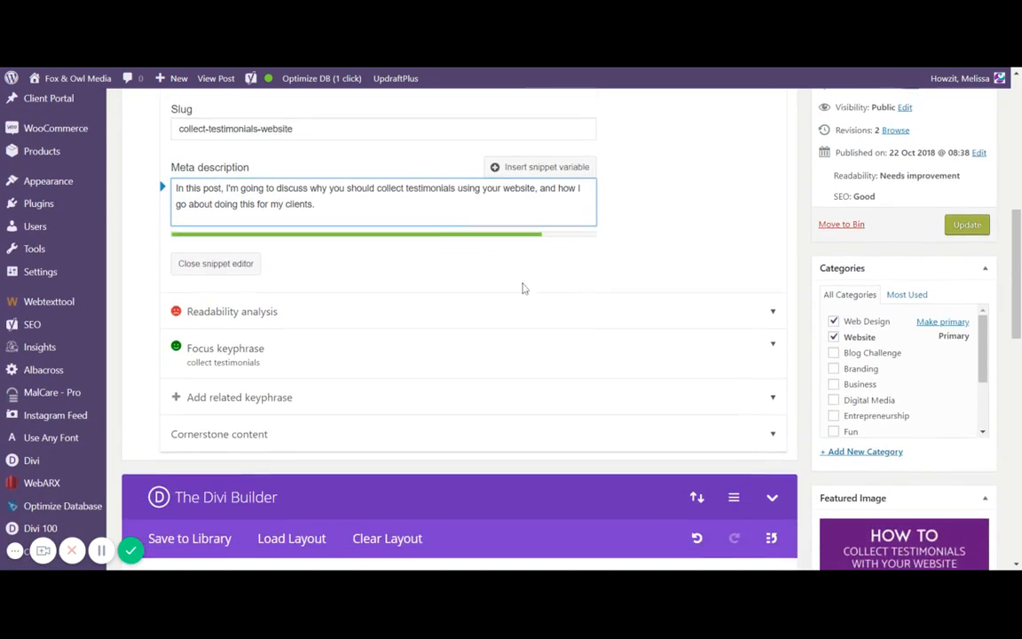
left_click(550, 290)
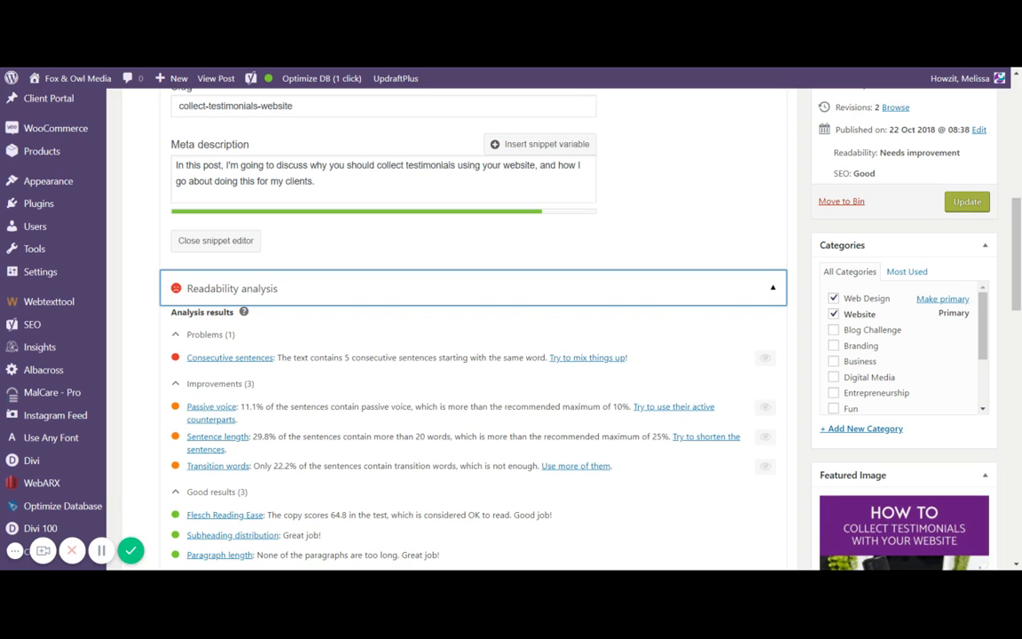
scroll(555, 296, "down", 1)
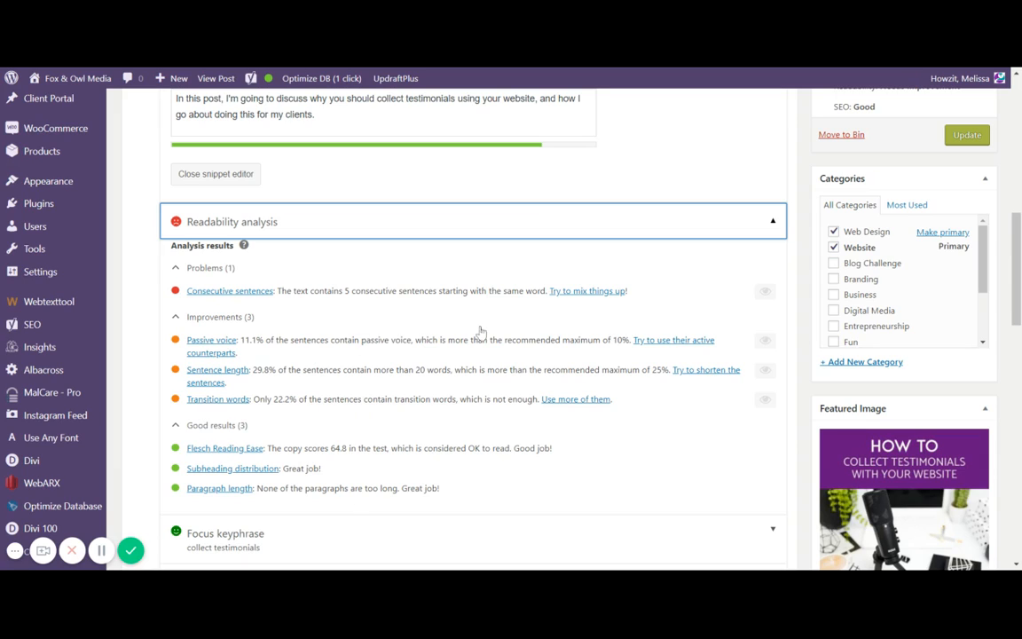
left_click(541, 231)
scroll(486, 319, "down", 3)
scroll(480, 308, "up", 3)
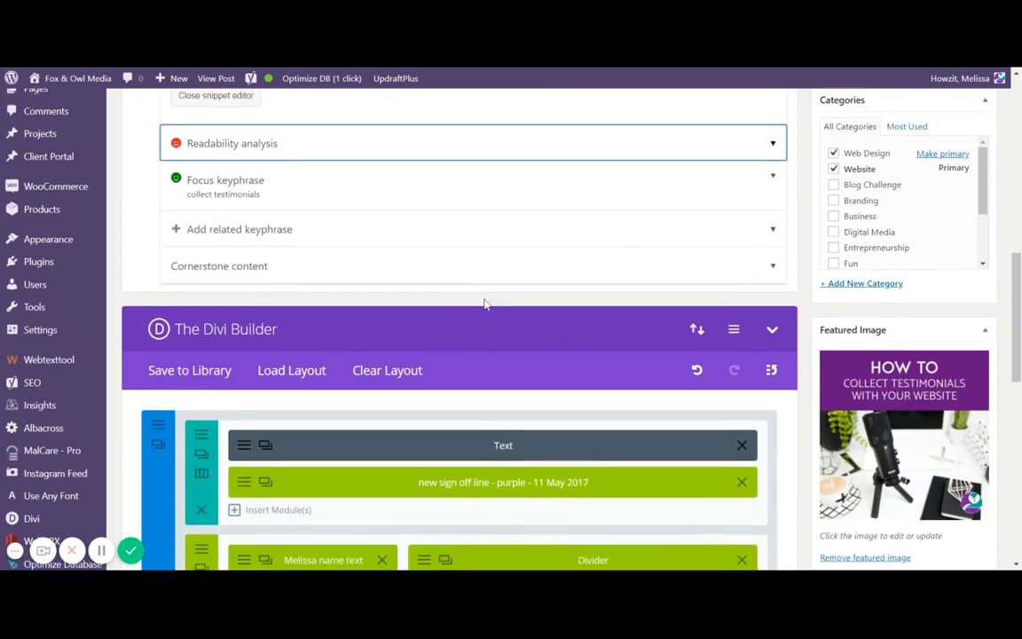
scroll(486, 305, "up", 2)
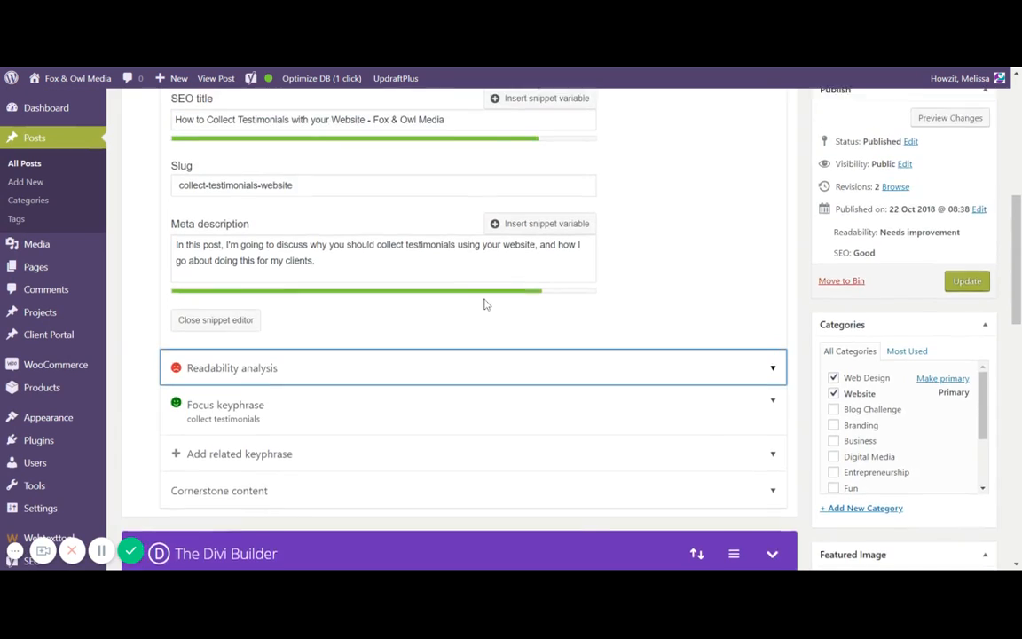
scroll(486, 319, "up", 1)
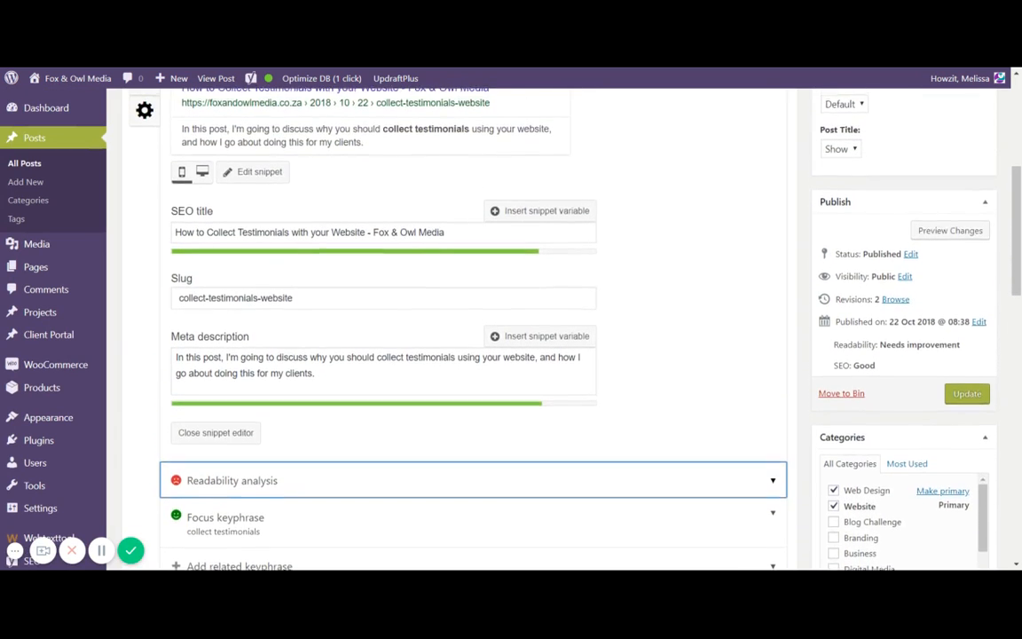